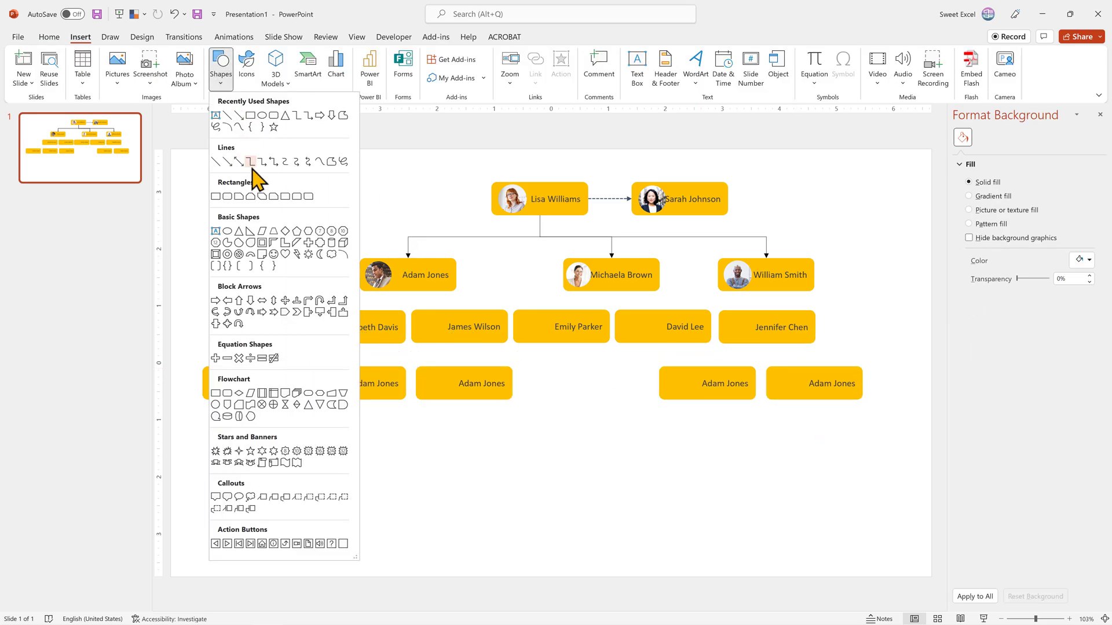
pyautogui.click(250, 162)
pyautogui.moveTo(407, 291)
pyautogui.mouseDown()
pyautogui.moveTo(357, 309)
pyautogui.moveTo(460, 310)
pyautogui.mouseUp()
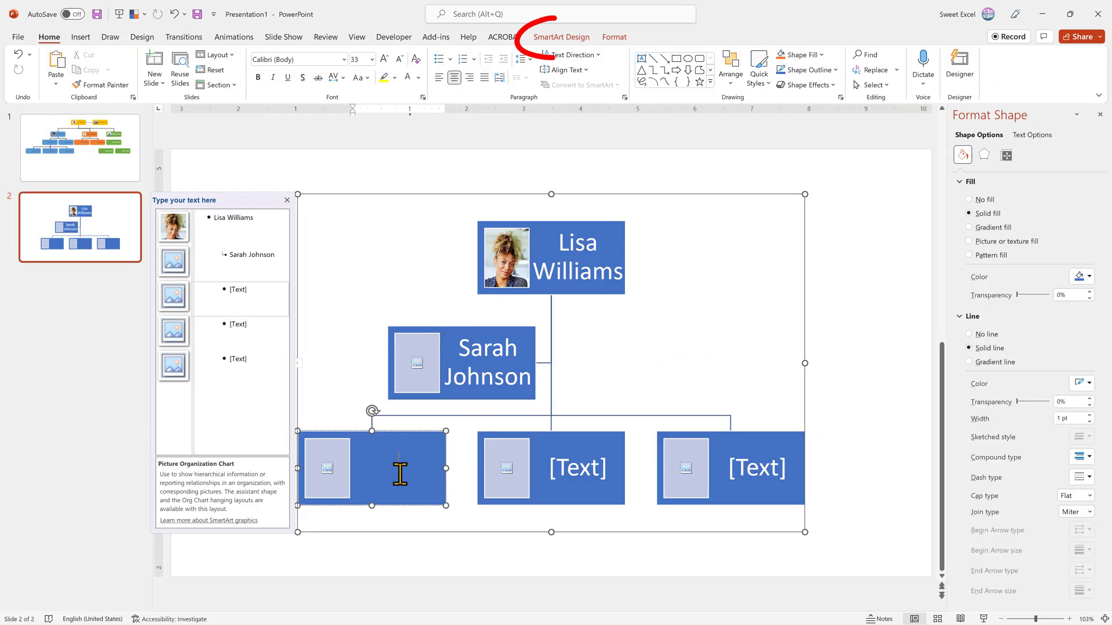
pyautogui.write('Adam Jon')
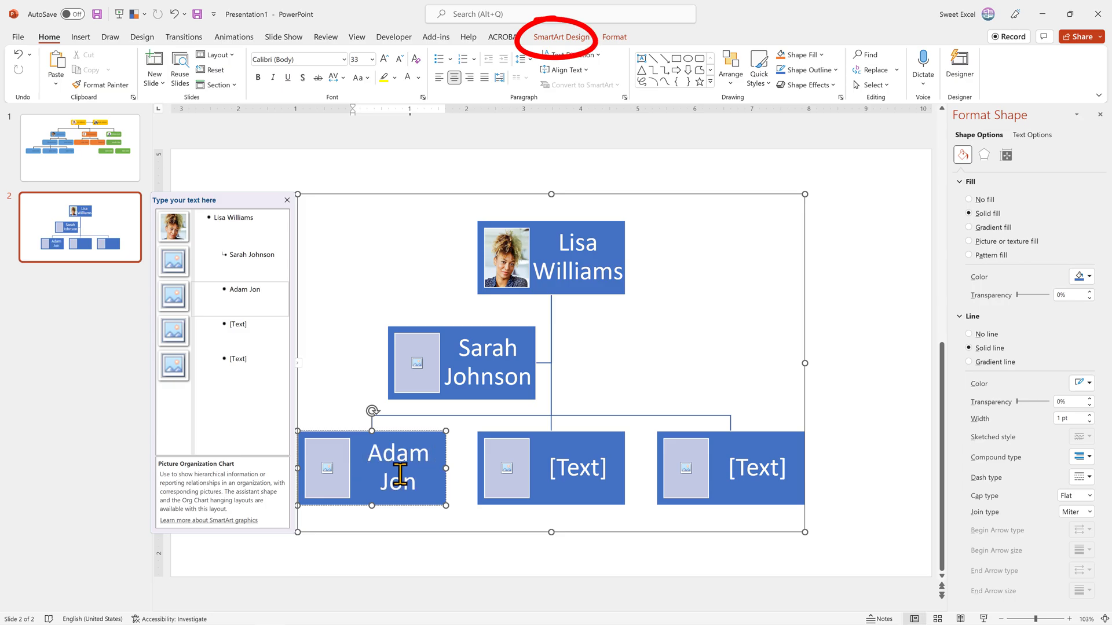
pyautogui.write('es')
pyautogui.click(566, 467)
pyautogui.write('Michaela Brow')
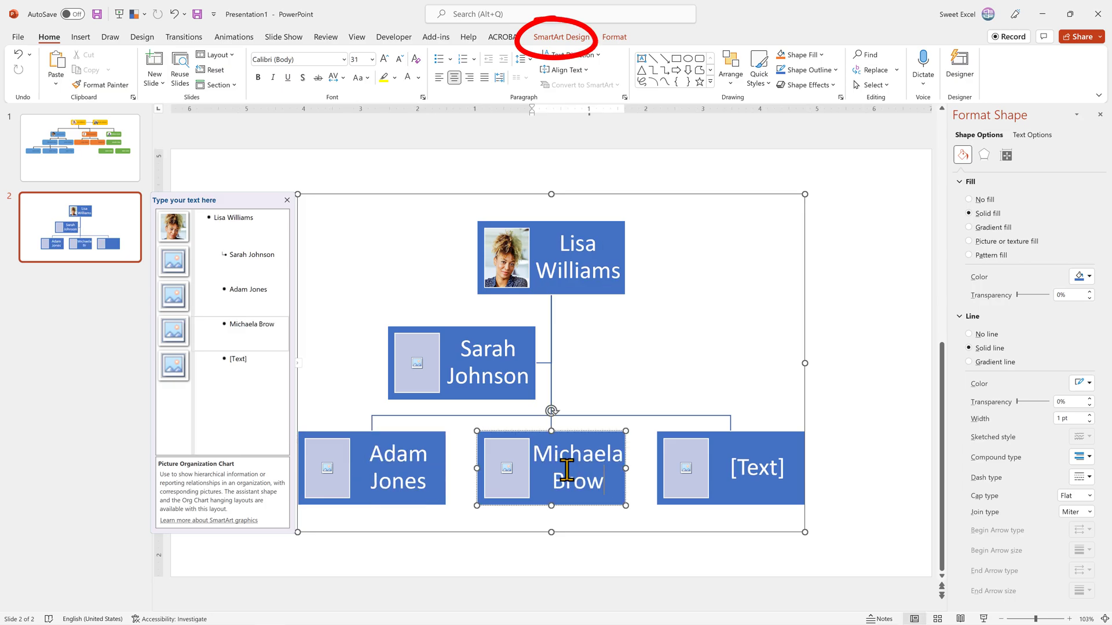
pyautogui.write('n')
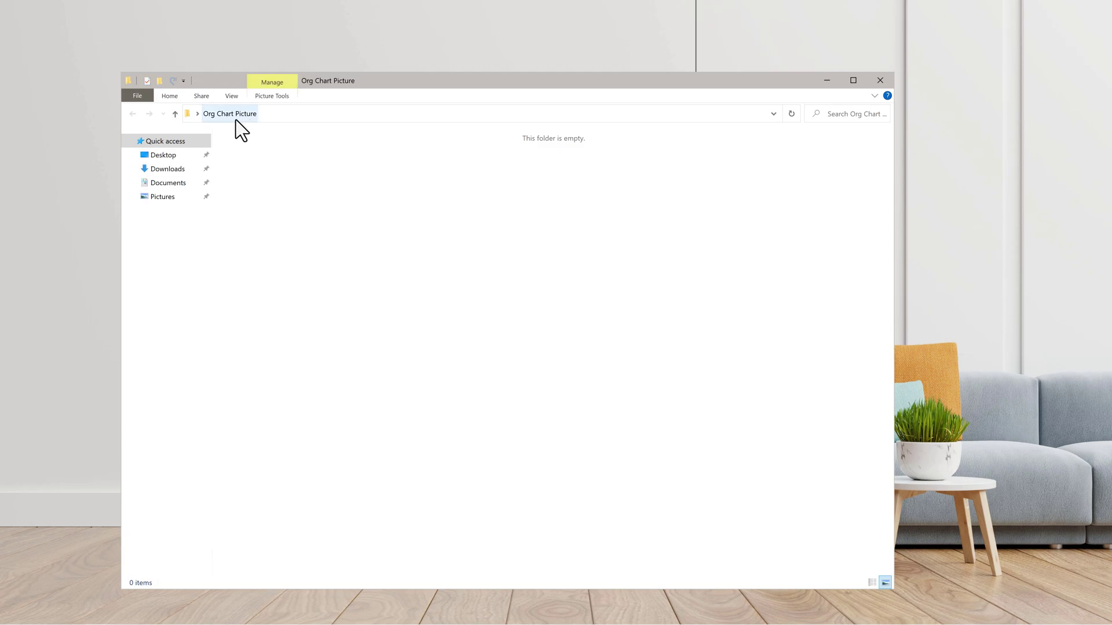
# Step: Copy the Org Chart Picture folder's path from the address bar
pyautogui.rightClick(230, 126)
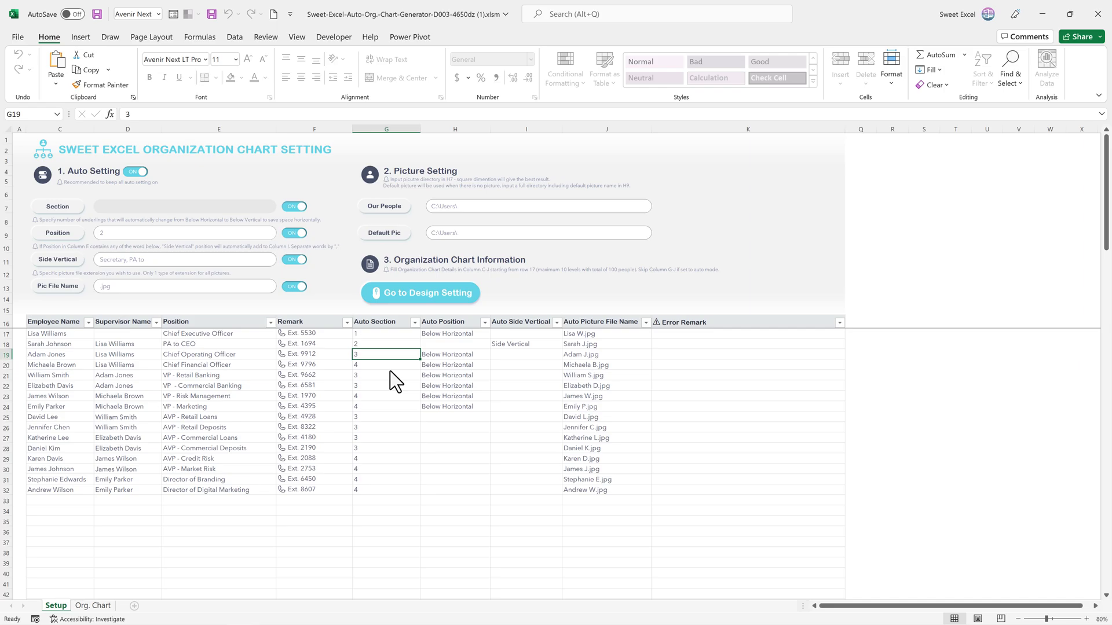
# Step: Replace the C:\Users\ placeholder in H7 with the pasted Org Chart Picture folder path
pyautogui.doubleClick(466, 206)
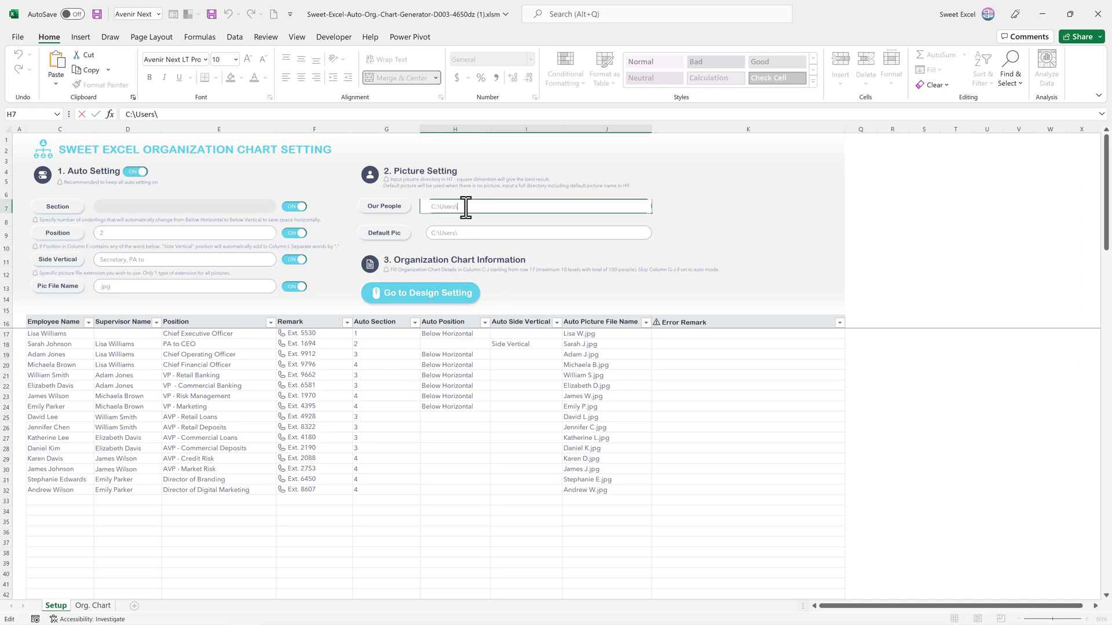
pyautogui.moveTo(464, 209); pyautogui.dragTo(432, 209)
pyautogui.rightClick(436, 208)
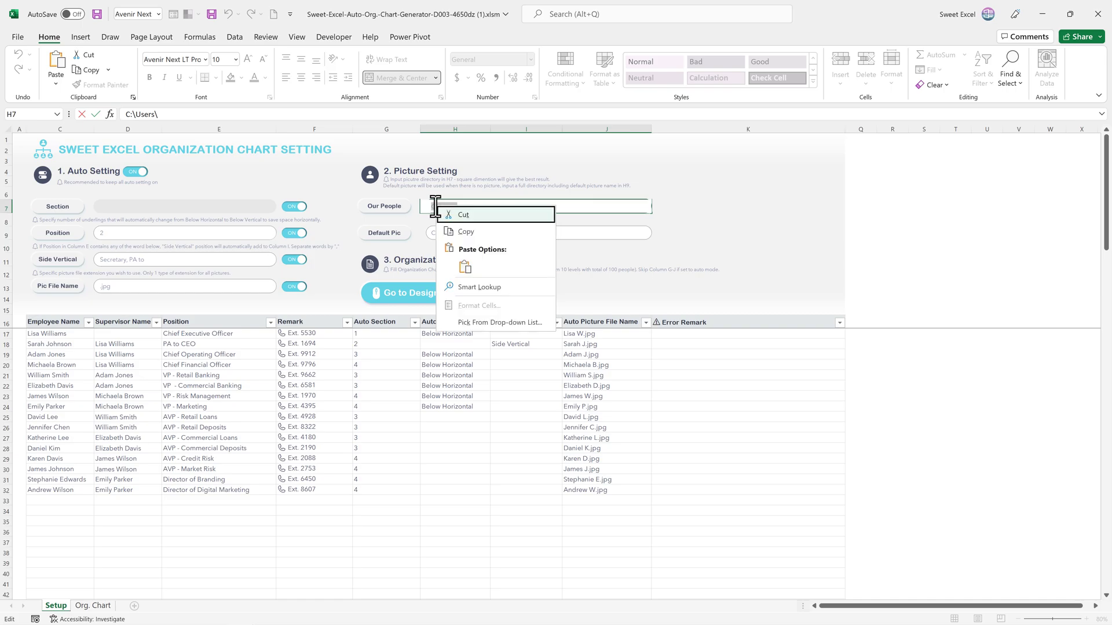
pyautogui.click(464, 265)
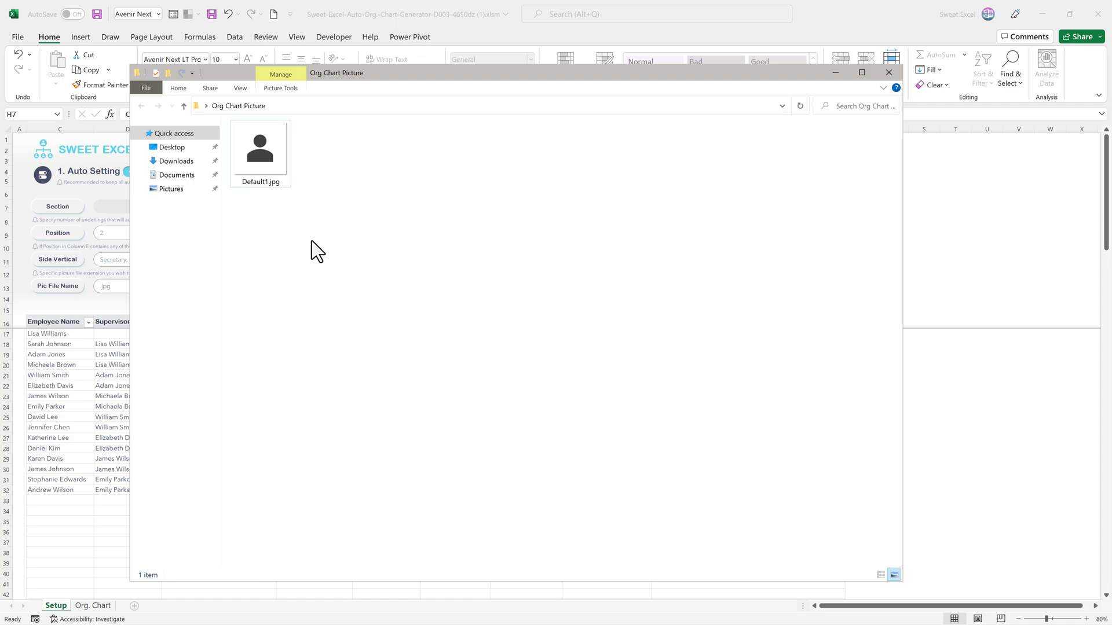
# Step: Rename Default1.jpg to Default.jpg in the Org Chart Picture folder
pyautogui.click(273, 159)
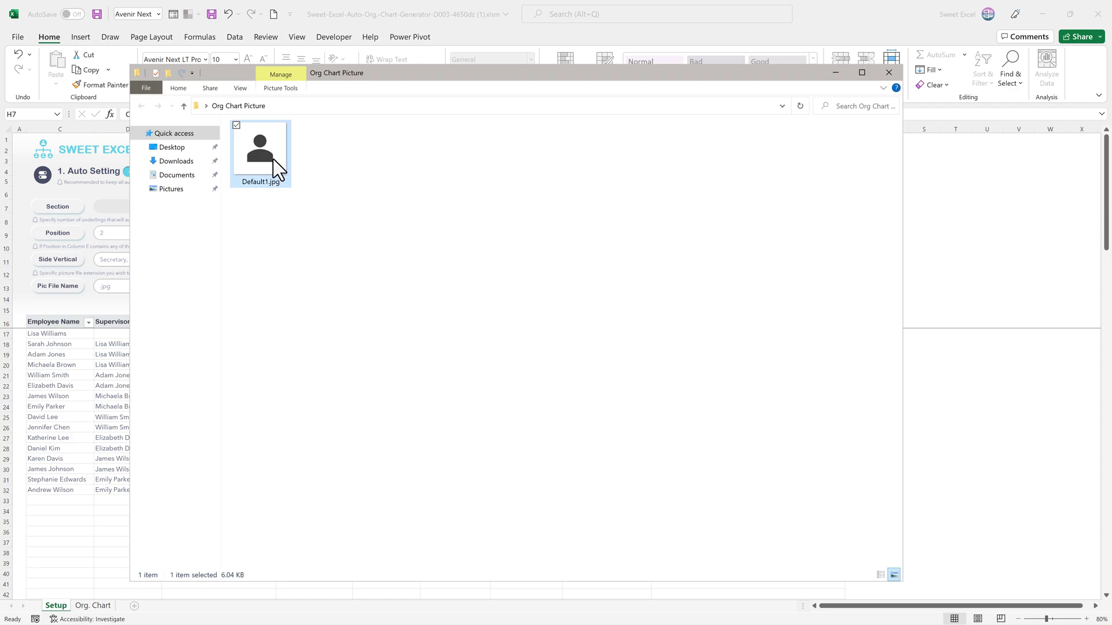
pyautogui.rightClick(277, 168)
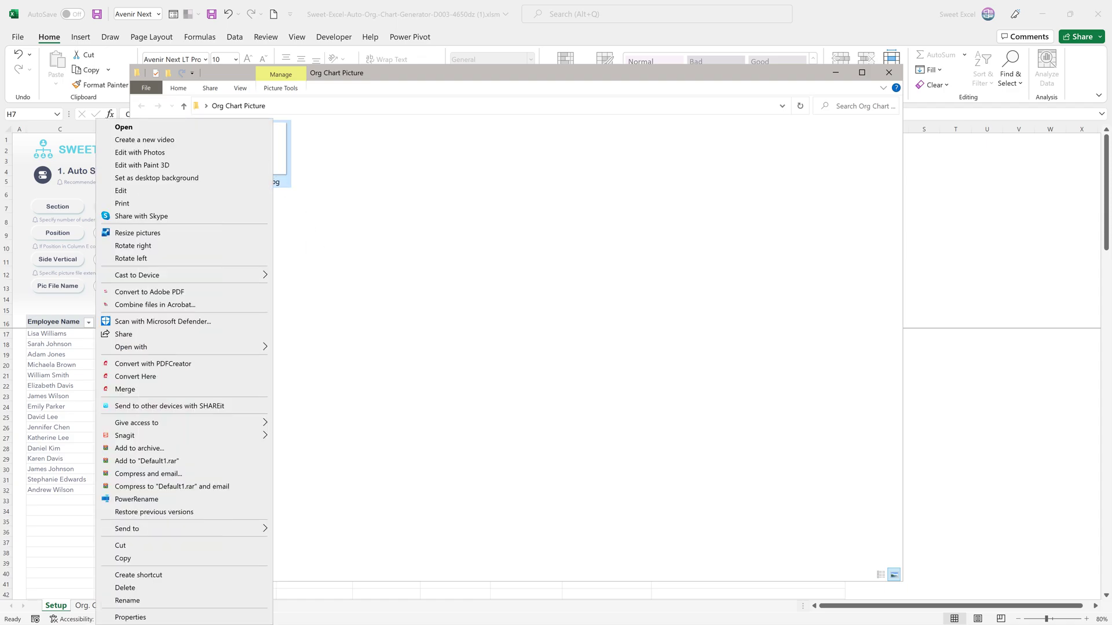
pyautogui.click(183, 599)
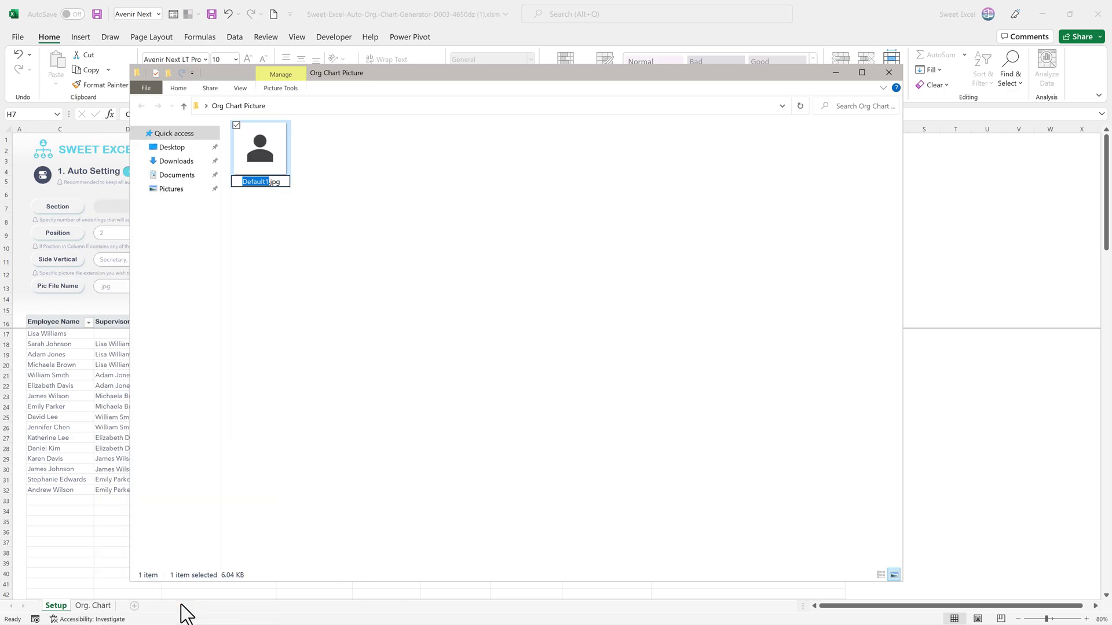
pyautogui.press('Right')
pyautogui.press('BackSpace')
pyautogui.press('Return')
pyautogui.click(304, 236)
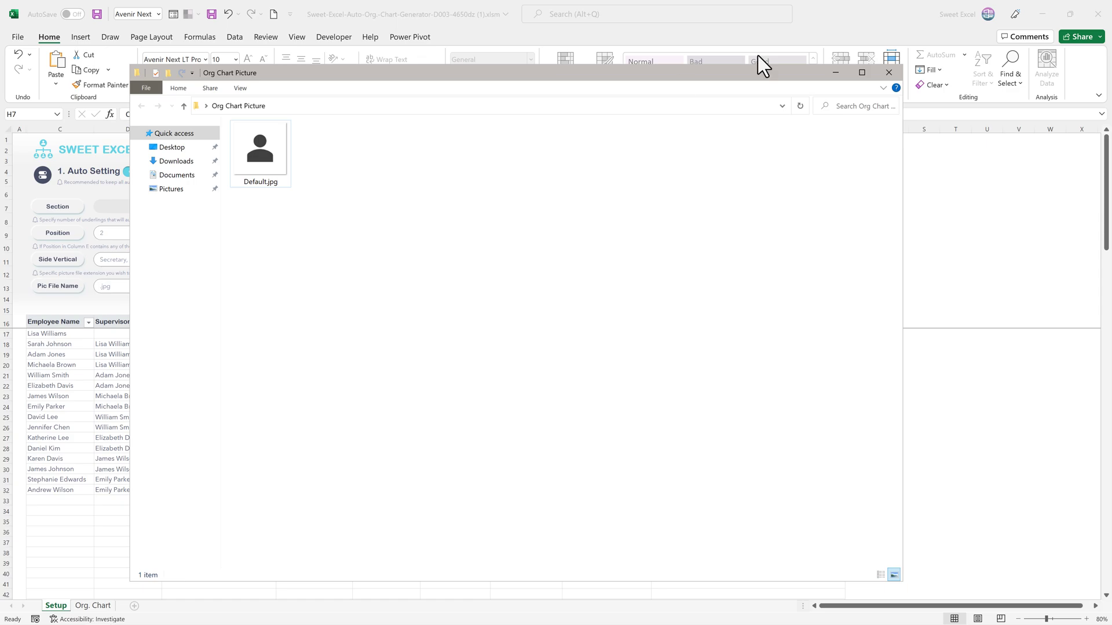
# Step: Copy the H7 folder path into H9 and append \Default.jpg as the Default Pic path
pyautogui.click(839, 71)
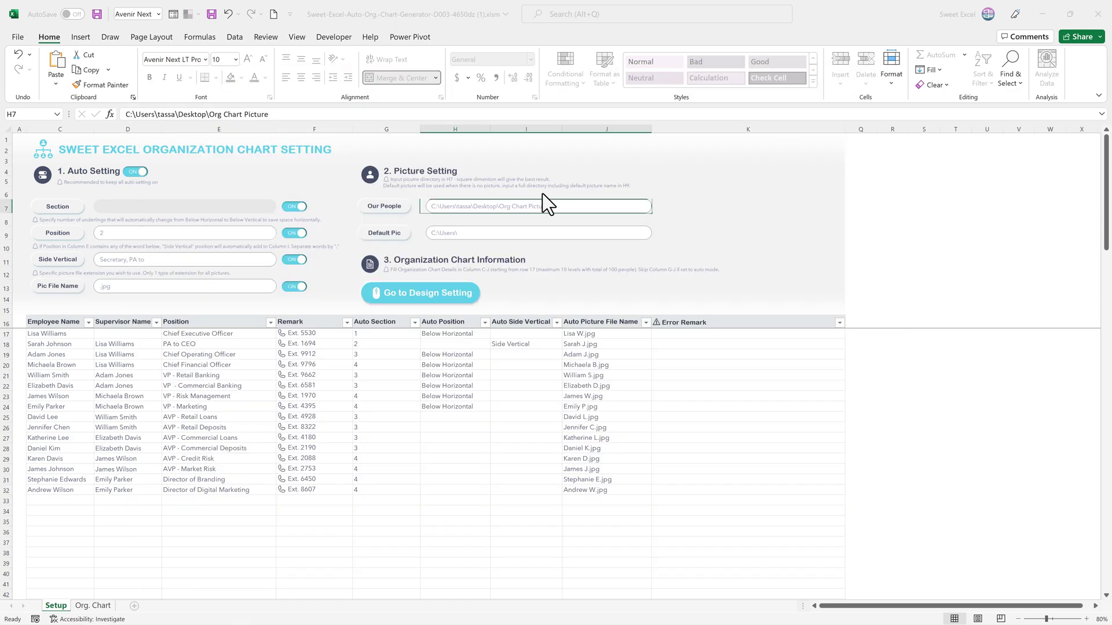
pyautogui.rightClick(485, 206)
pyautogui.click(520, 254)
pyautogui.click(473, 233)
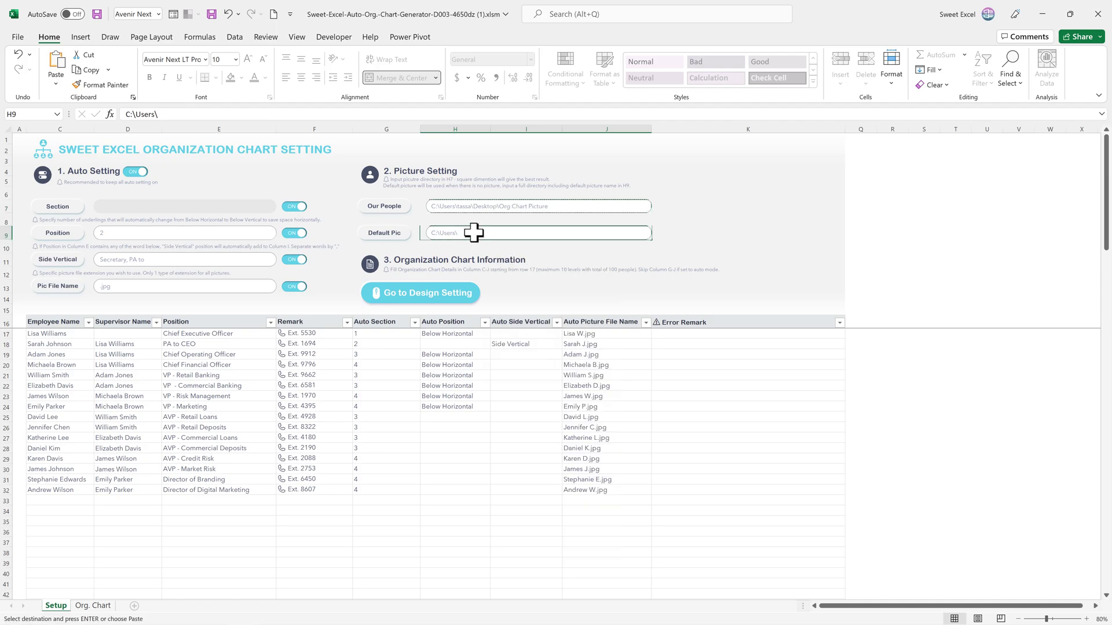
pyautogui.rightClick(476, 234)
pyautogui.click(520, 314)
pyautogui.doubleClick(573, 235)
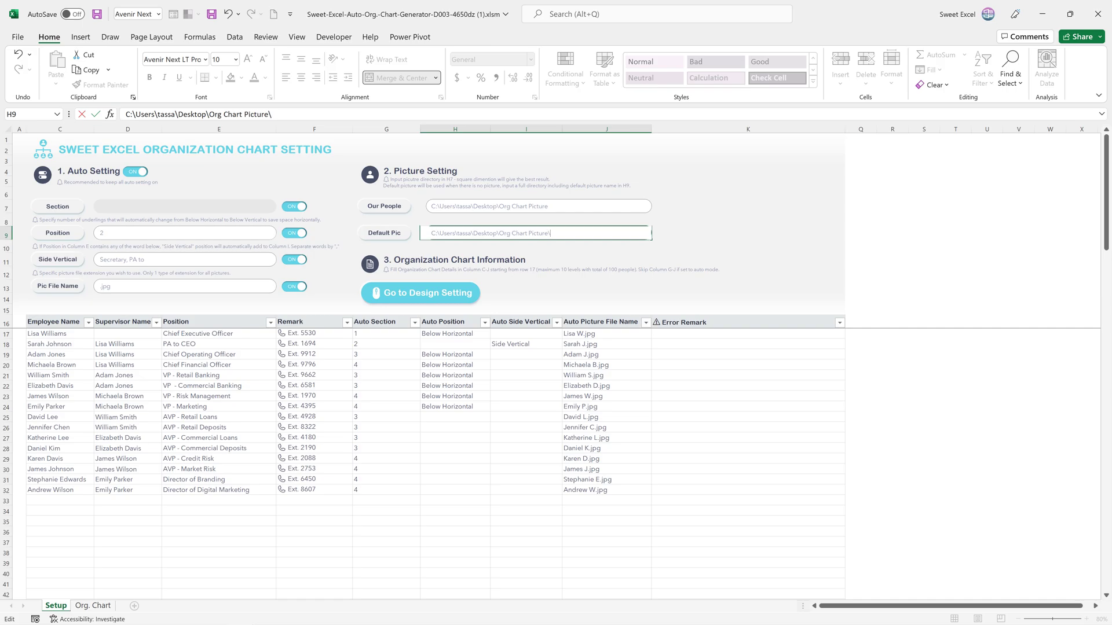
pyautogui.write('Deault.j')
pyautogui.write('pg')
pyautogui.press('Return')
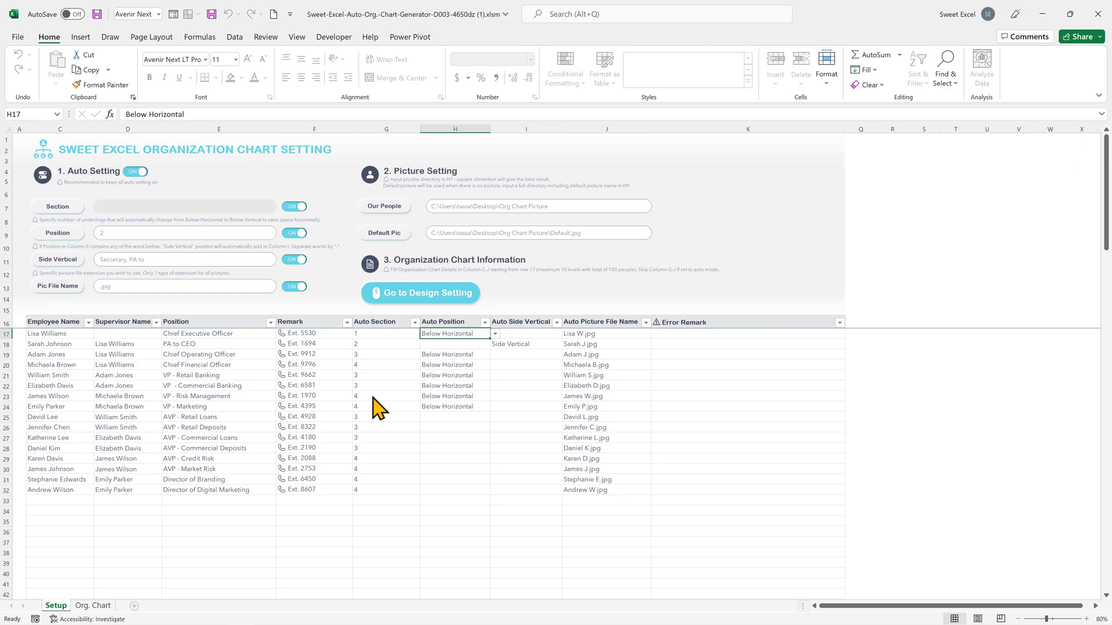
# Step: Check the Org. Chart sheet, then delete the employee rows C17:J35 on Setup
pyautogui.click(95, 607)
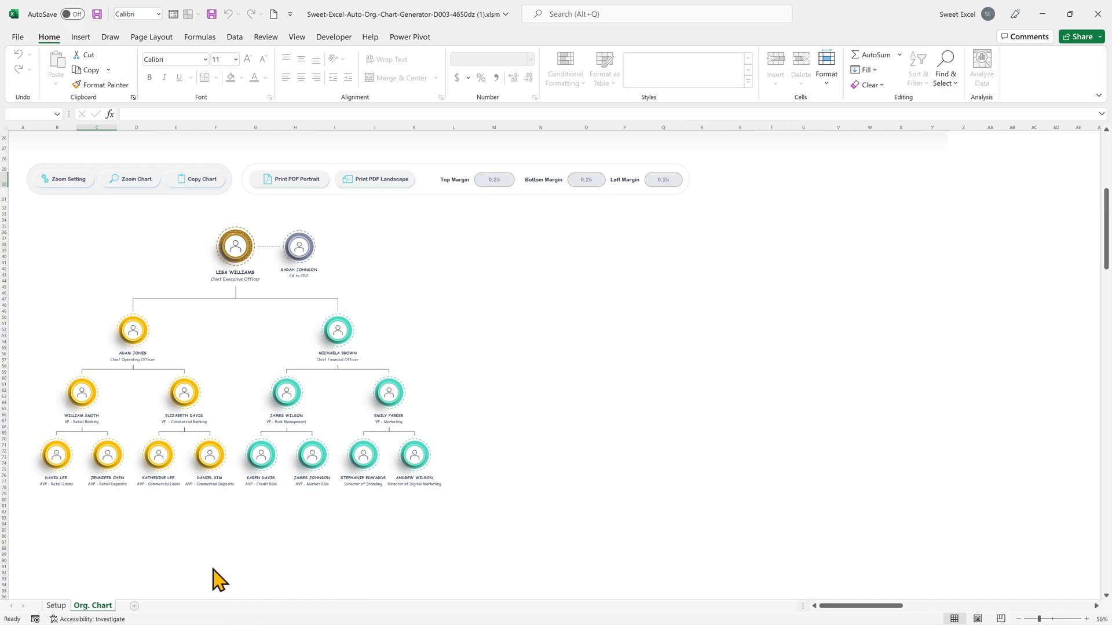
pyautogui.click(56, 607)
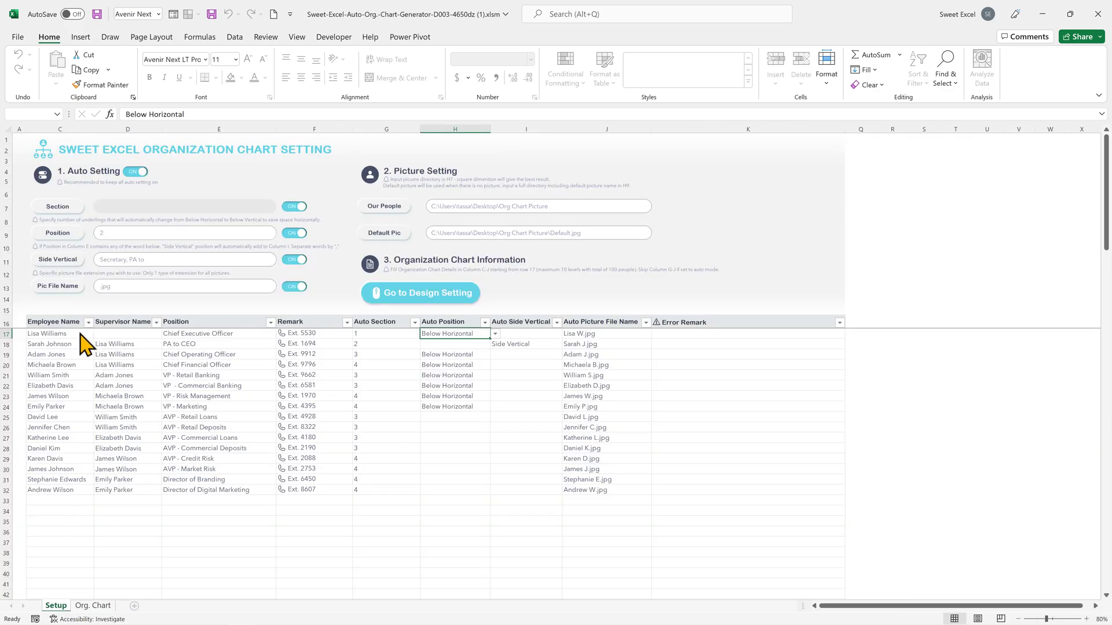
pyautogui.moveTo(79, 334)
pyautogui.mouseDown()
pyautogui.moveTo(573, 502)
pyautogui.moveTo(613, 528)
pyautogui.mouseUp()
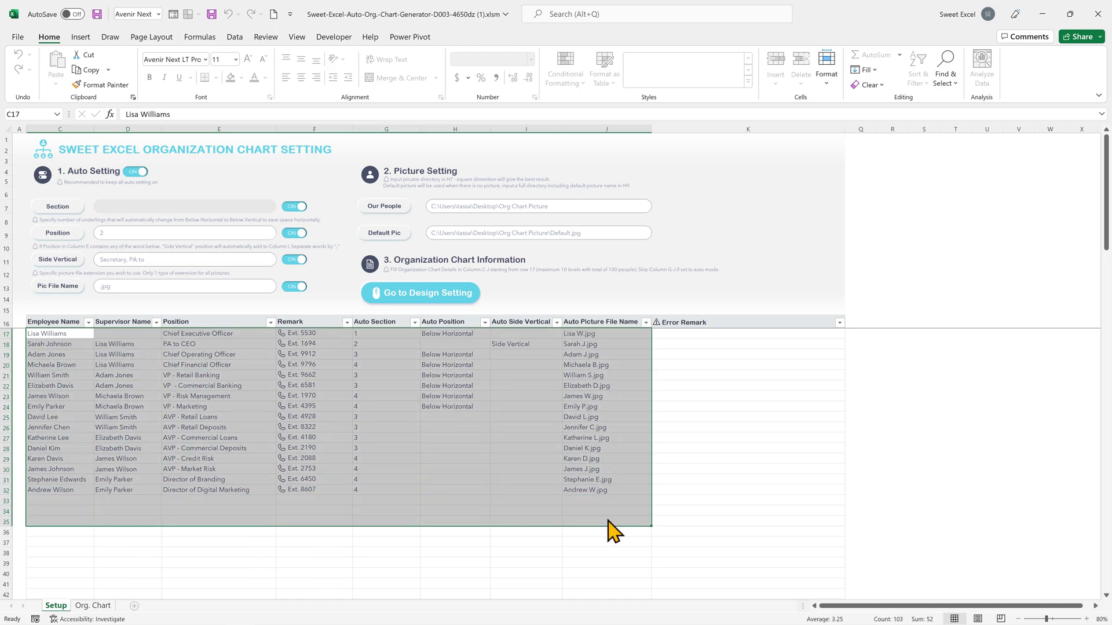
pyautogui.press('Delete')
pyautogui.click(56, 334)
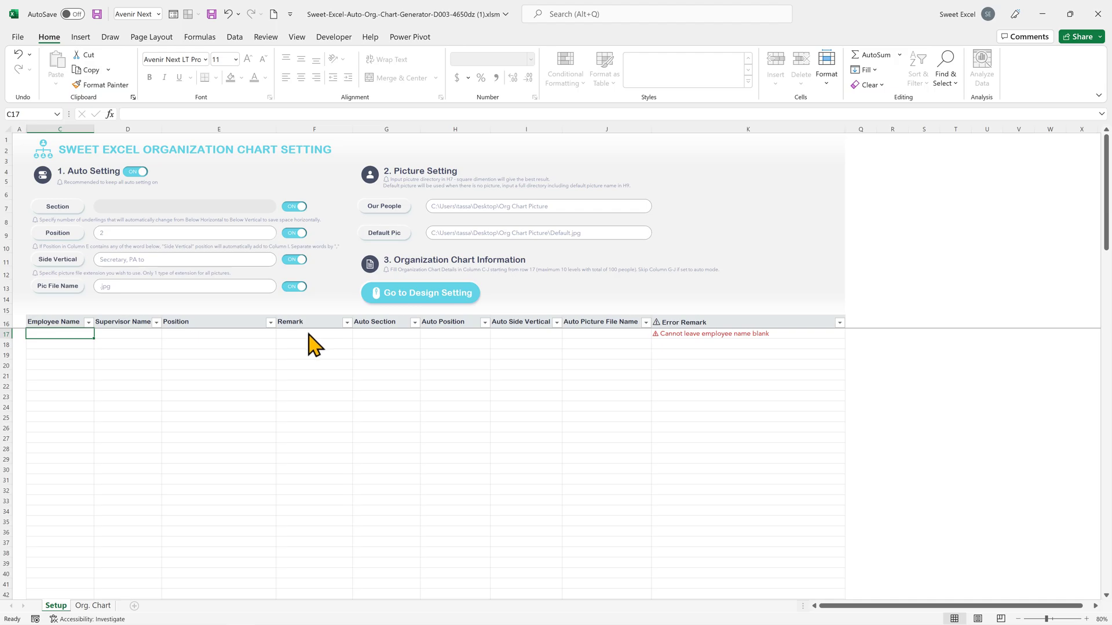
pyautogui.click(392, 335)
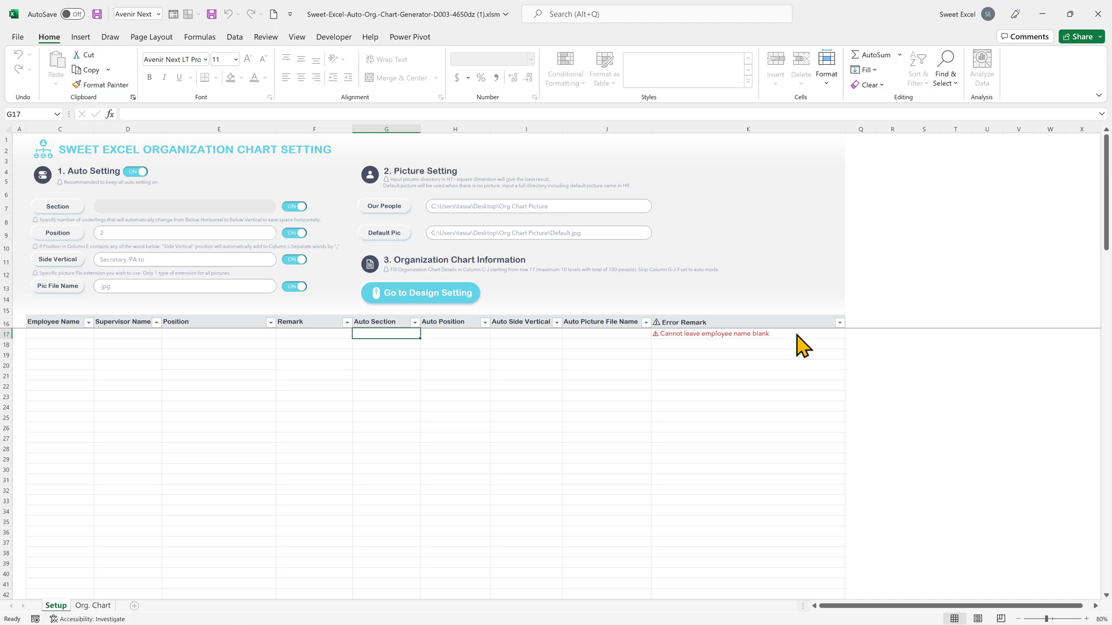
pyautogui.press('Left')
pyautogui.press('Left')
pyautogui.press('Left')
pyautogui.write('L')
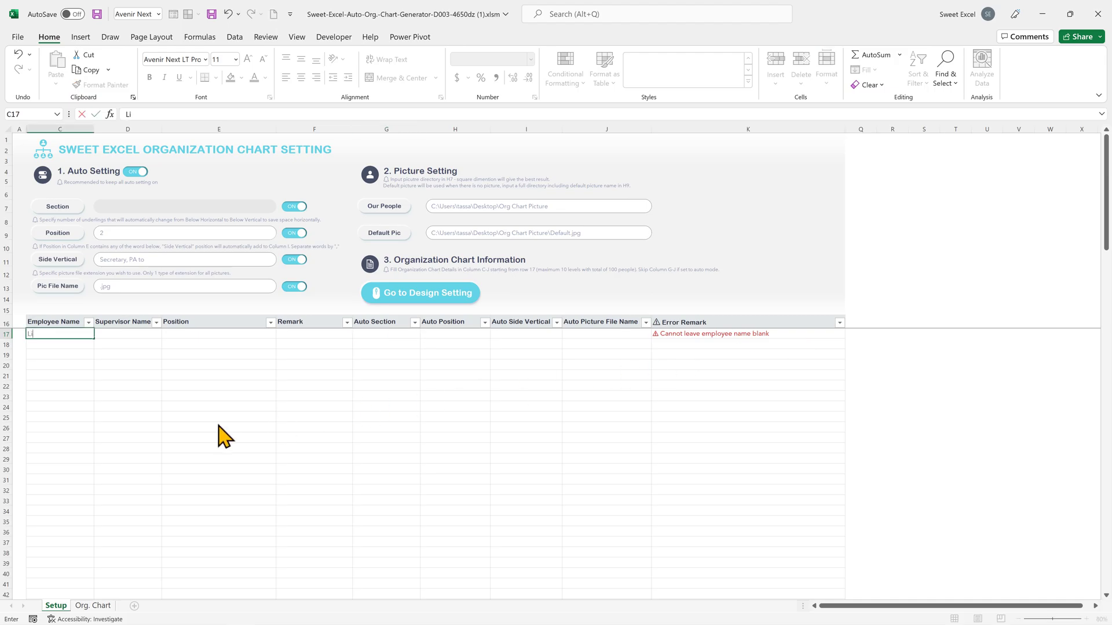
pyautogui.write('isa Wi')
pyautogui.write('lliams')
pyautogui.press('Tab')
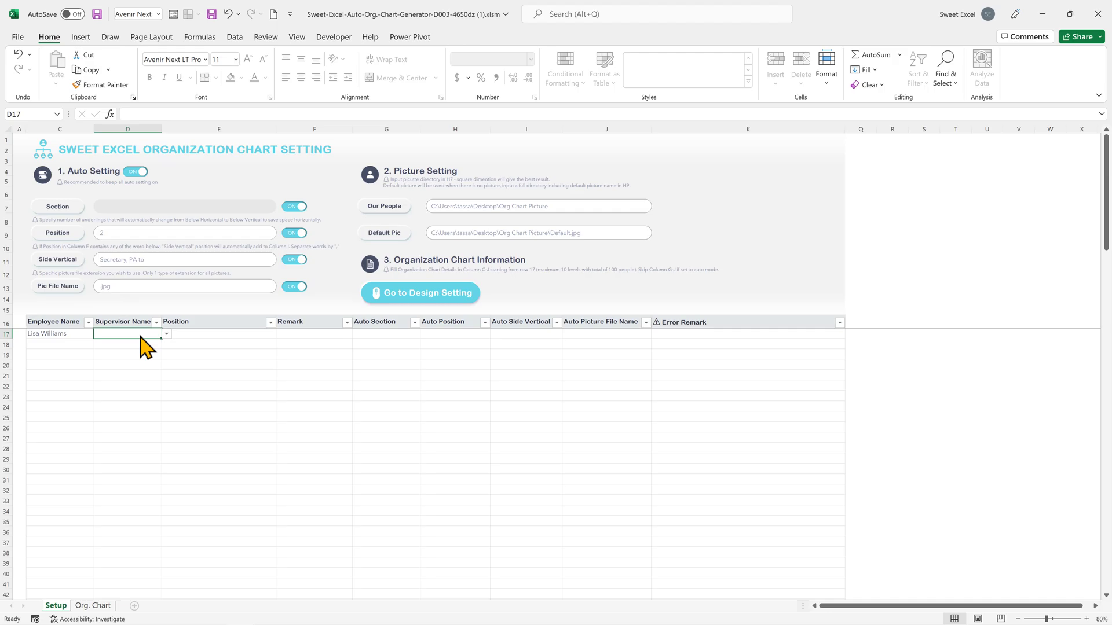
# Step: Enter David Lee as the next employee in C18
pyautogui.click(59, 344)
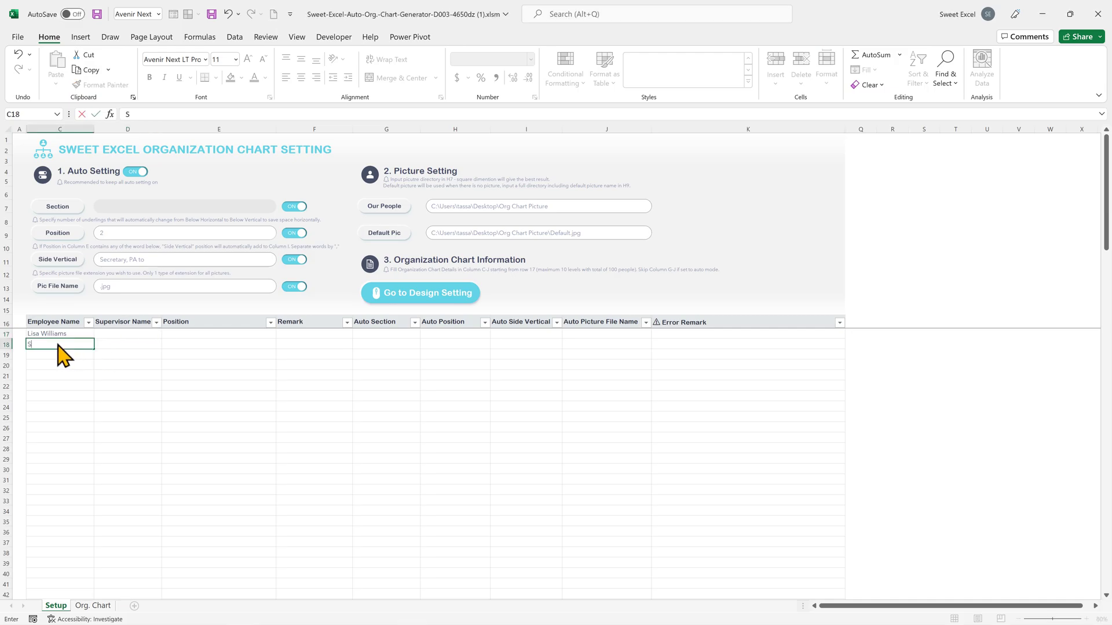
pyautogui.write('Sarah Johnson')
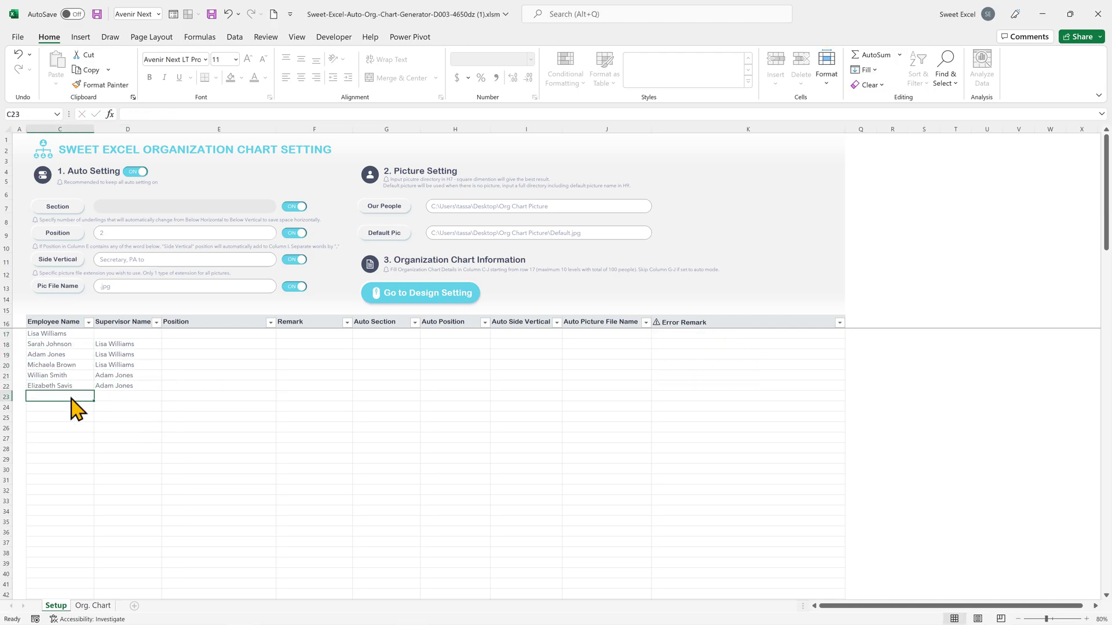
pyautogui.write('\tLisa Williams Adam Jones\tLisa Williams Michaela Brown\tLisa Williams Willian Smith\tAdam Jones Elizabeth Savis\tAdam Jones James Wilson\tMichaela Brown Emily Parker\tMichaela Brown David Lee')
pyautogui.click(181, 469)
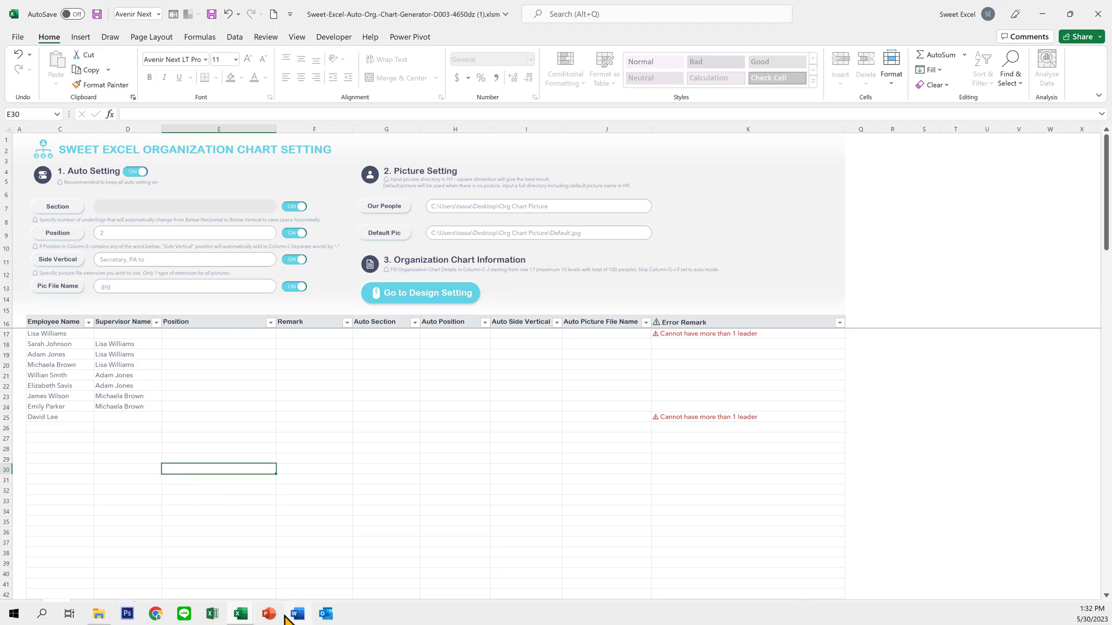
# Step: Copy A10:B17 employees and supervisors from Book1 and paste them at C25
pyautogui.click(317, 565)
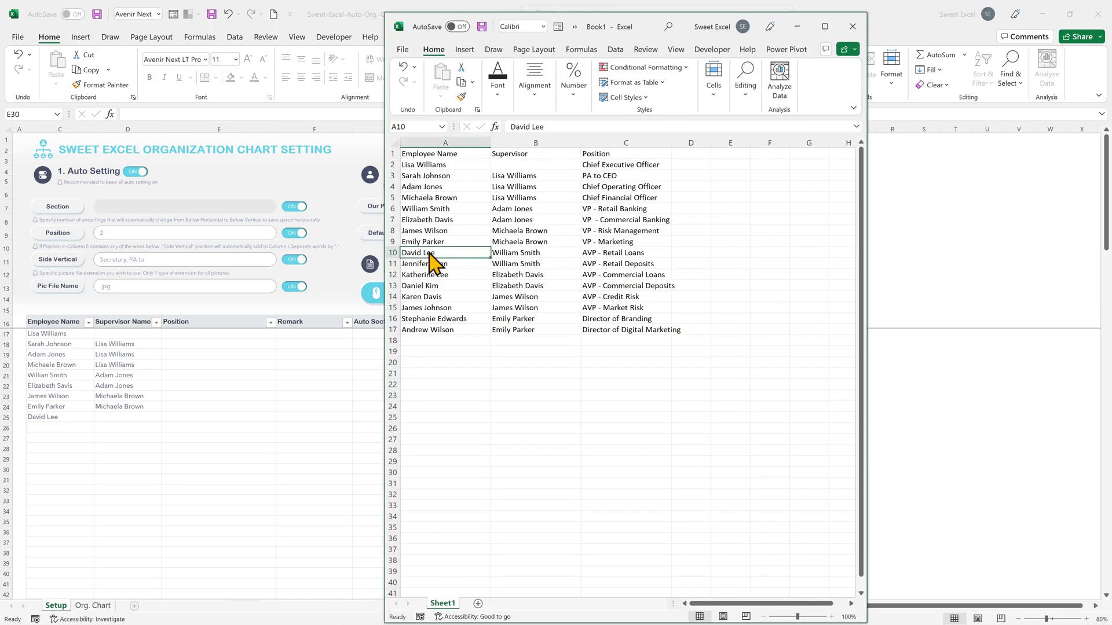
pyautogui.moveTo(434, 257); pyautogui.dragTo(526, 331)
pyautogui.hotkey('ctrl', 'c')
pyautogui.click(74, 419)
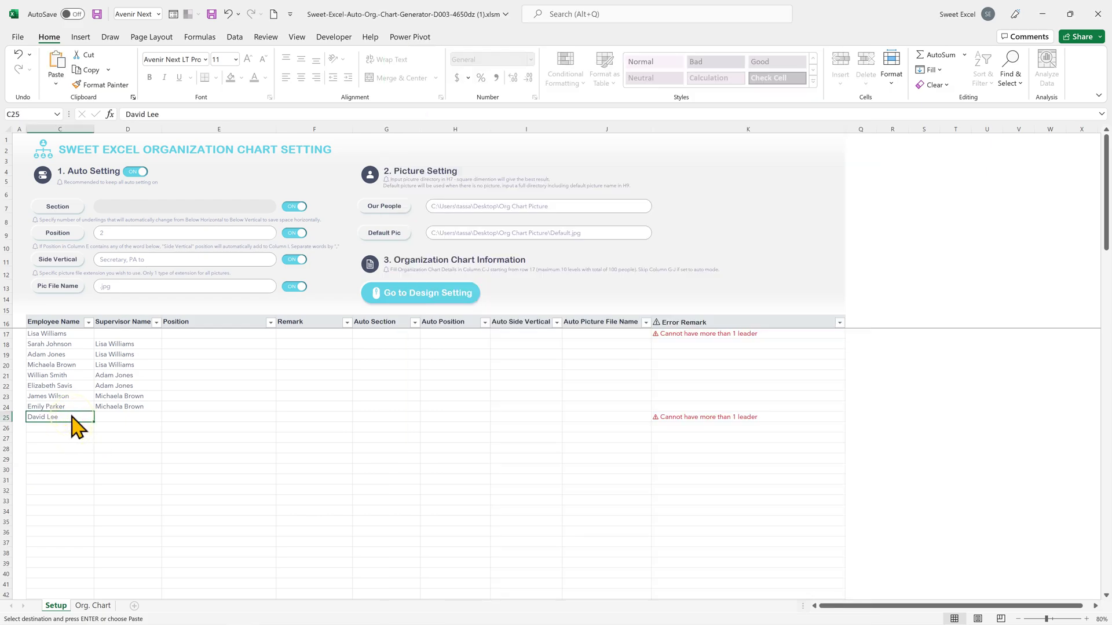
pyautogui.rightClick(73, 418)
pyautogui.click(116, 139)
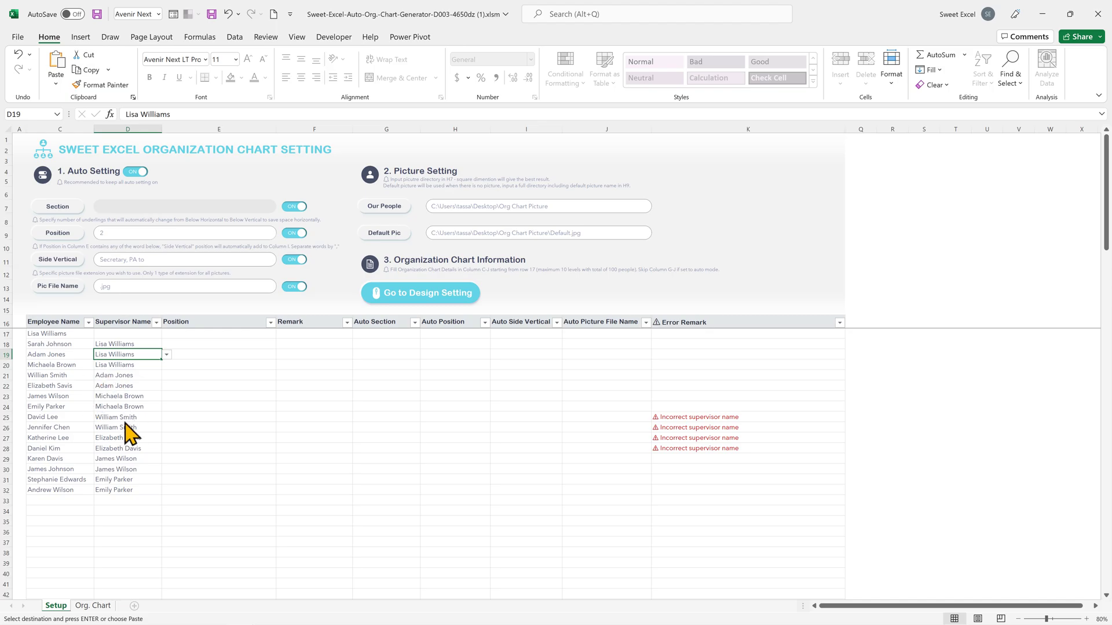
pyautogui.click(46, 375)
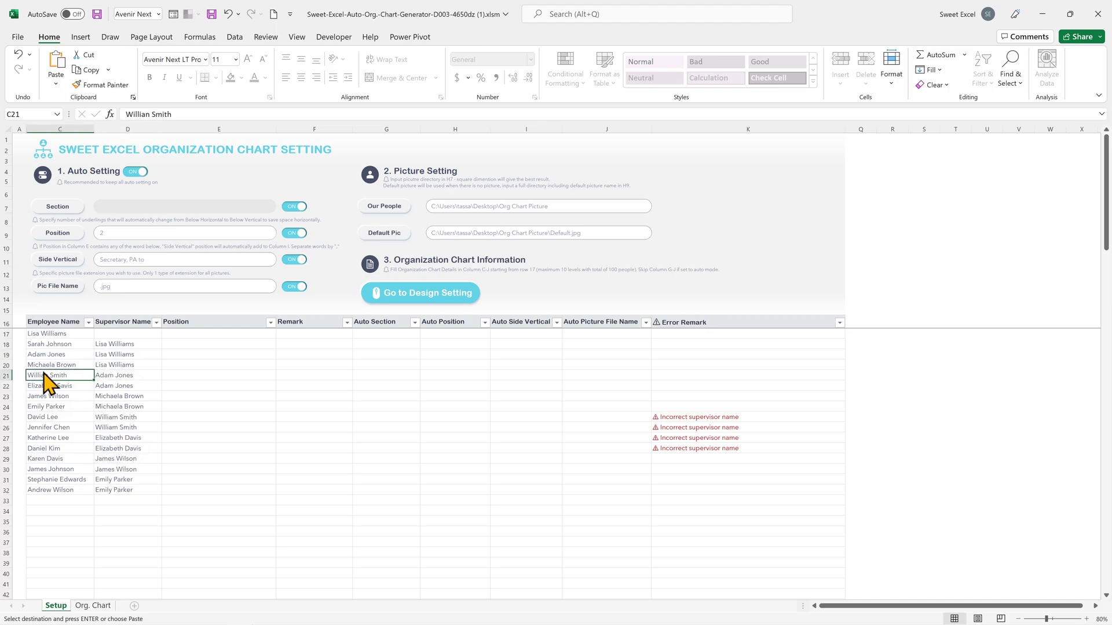
pyautogui.doubleClick(49, 376)
pyautogui.press('BackSpace')
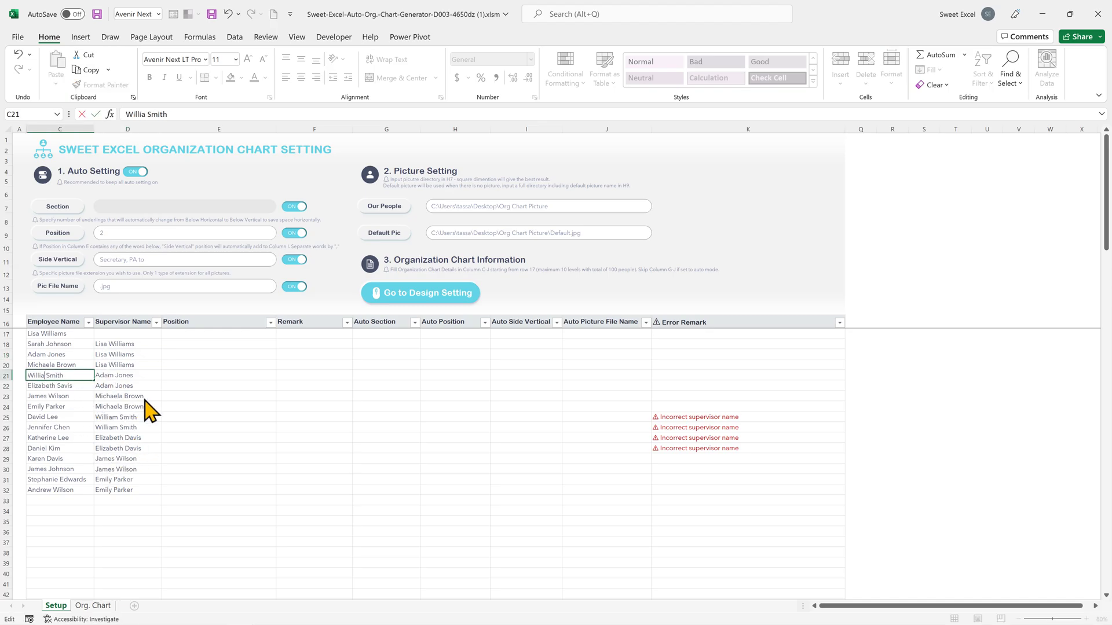
pyautogui.write('m')
pyautogui.press('Return')
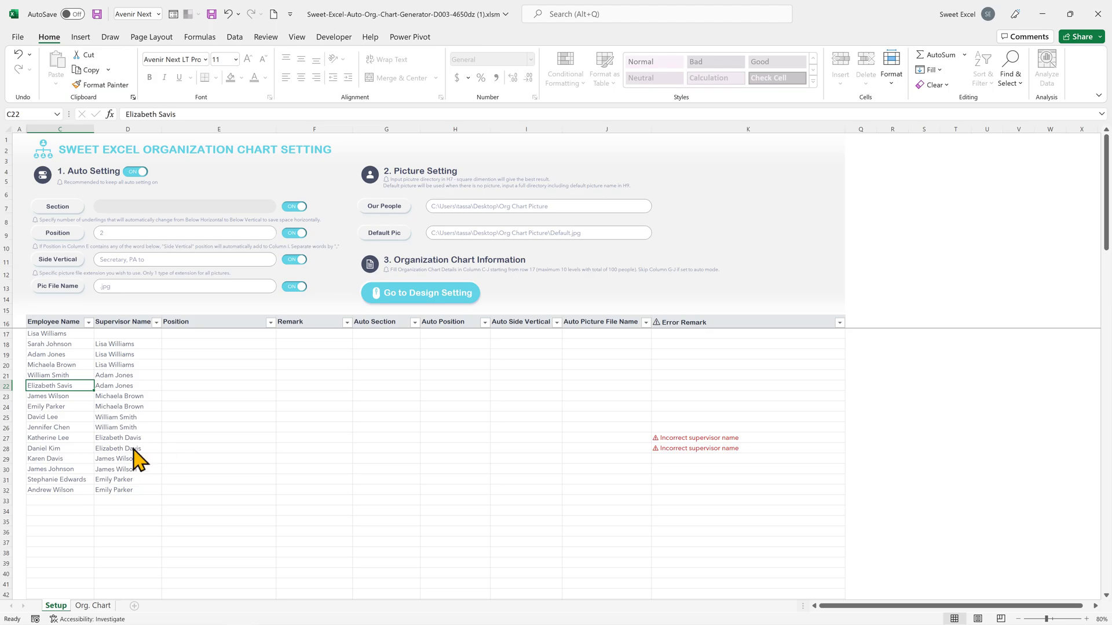
pyautogui.doubleClick(58, 386)
pyautogui.press('BackSpace')
pyautogui.write('D')
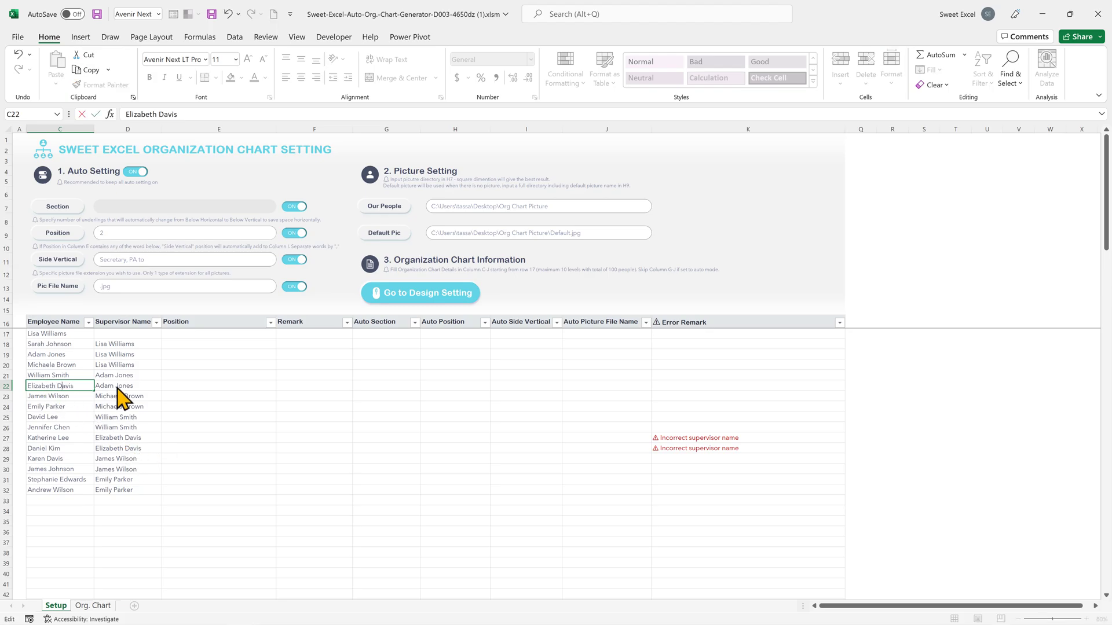
pyautogui.press('Return')
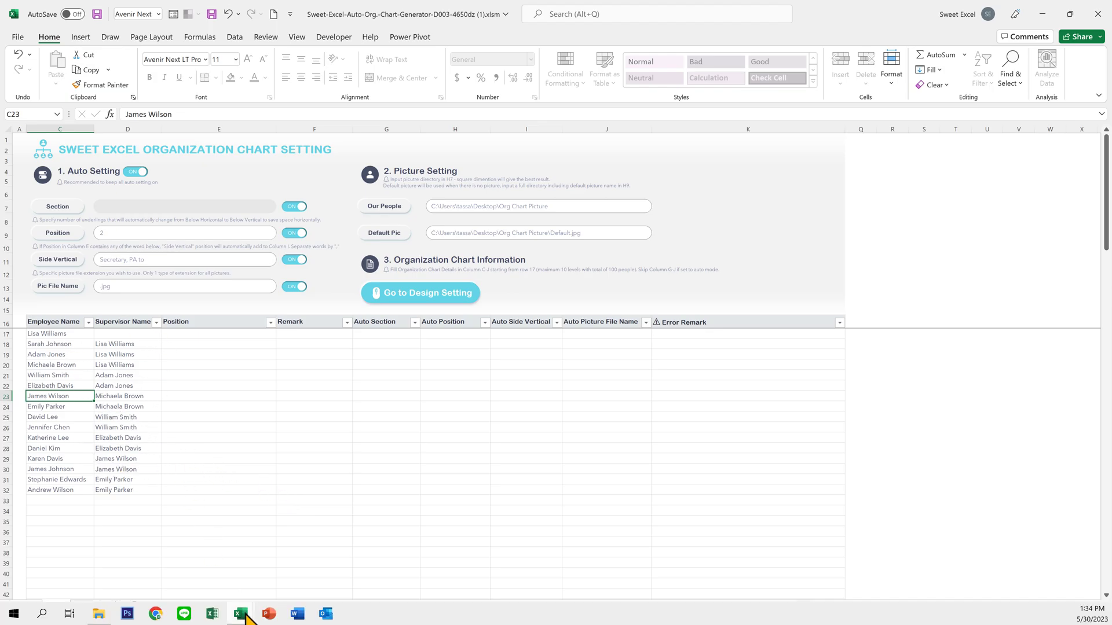
# Step: Copy the job titles C2:C17 from Book1 and paste them into the Position column at E17
pyautogui.click(241, 614)
pyautogui.click(233, 584)
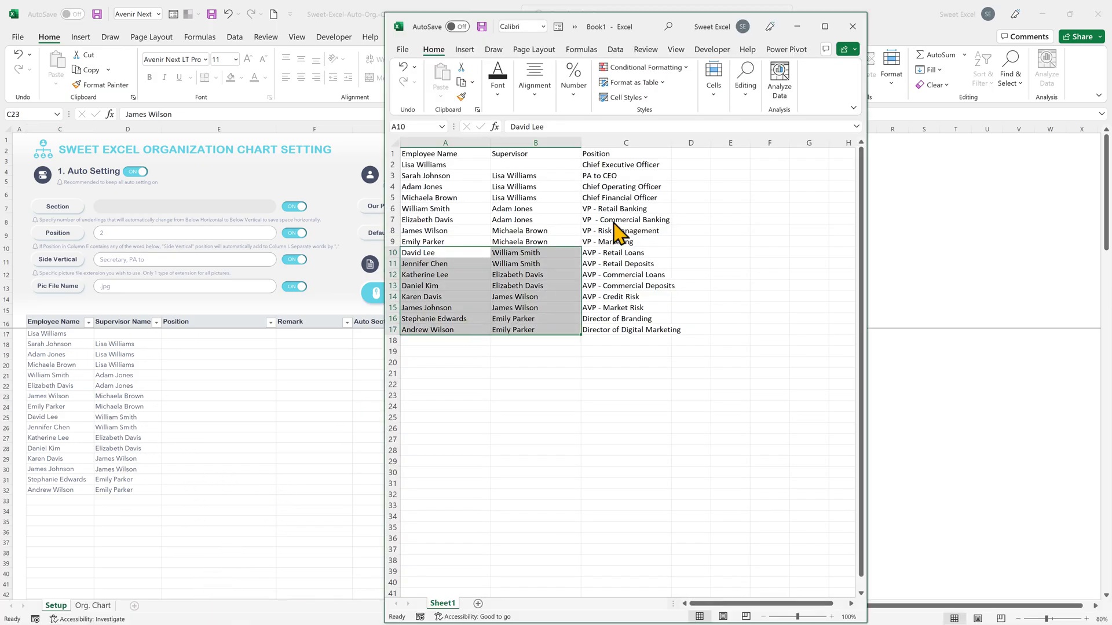
pyautogui.moveTo(596, 166); pyautogui.dragTo(603, 330)
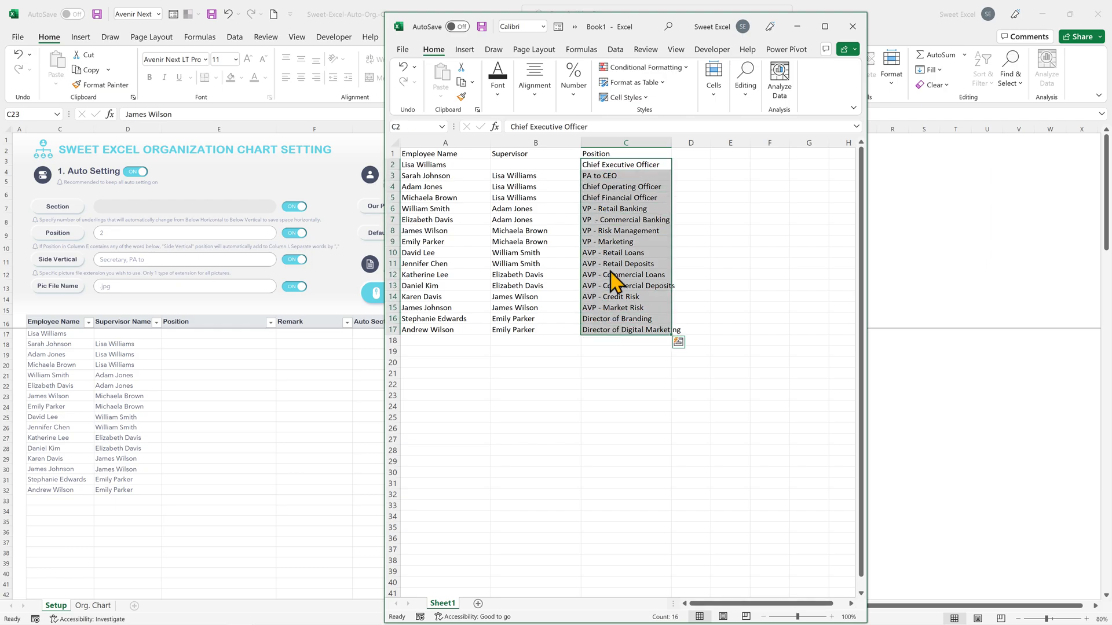
pyautogui.rightClick(609, 270)
pyautogui.click(643, 300)
pyautogui.click(201, 352)
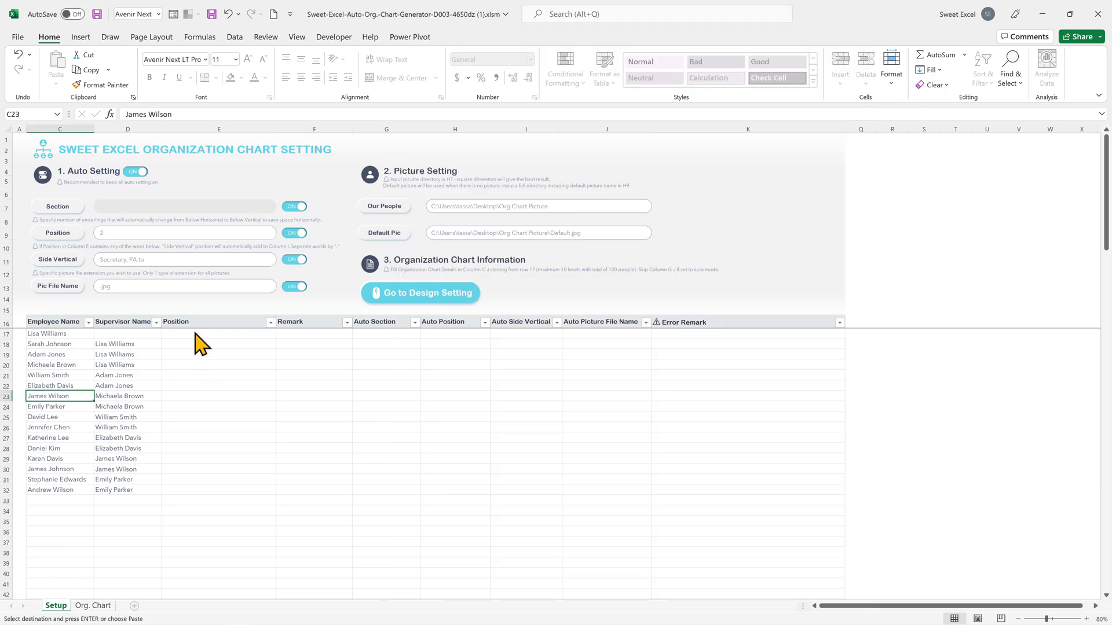
pyautogui.rightClick(195, 334)
pyautogui.click(223, 366)
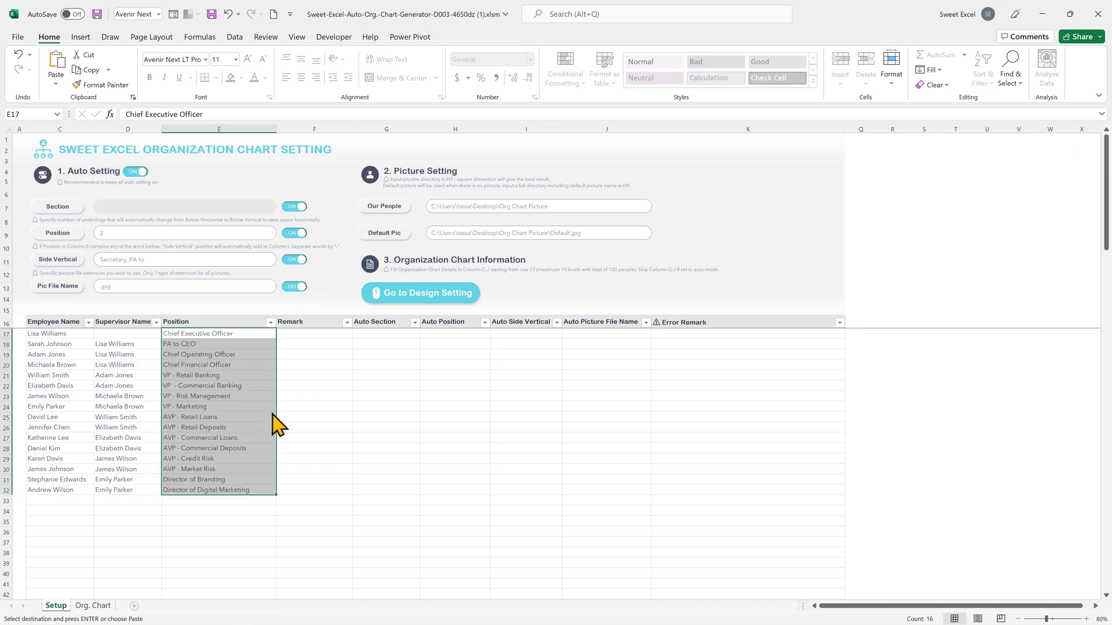
pyautogui.press('Right')
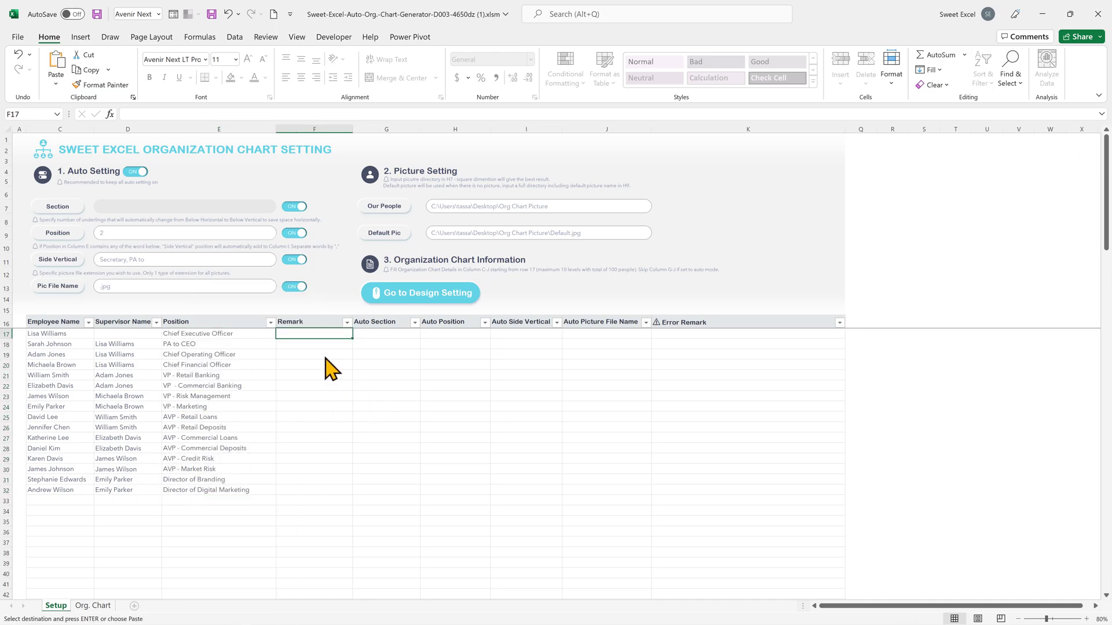
pyautogui.click(386, 337)
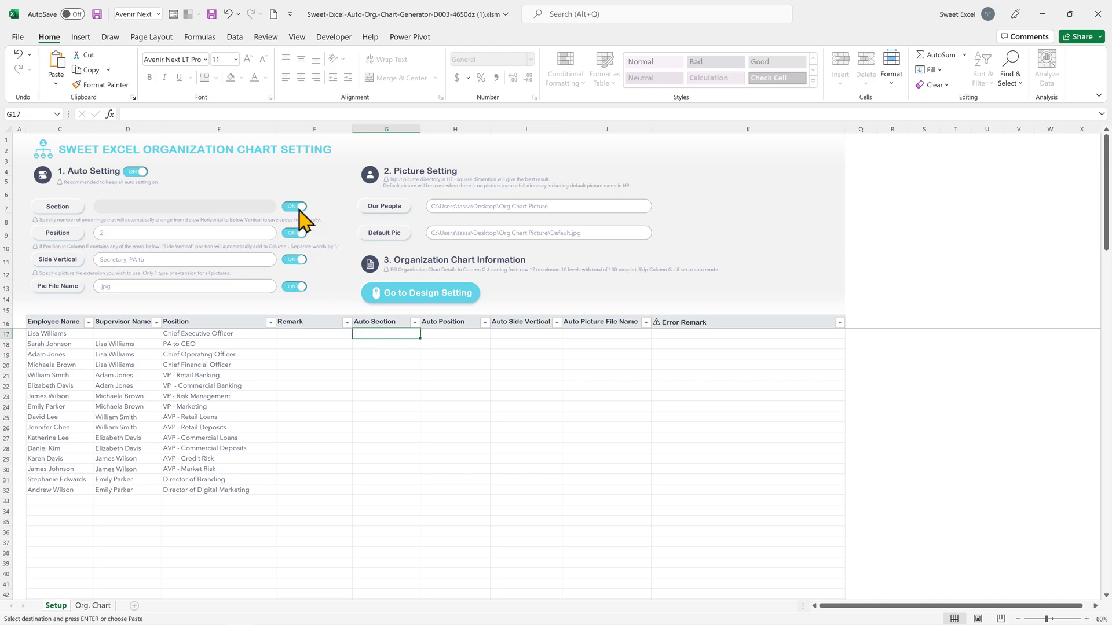
pyautogui.click(458, 347)
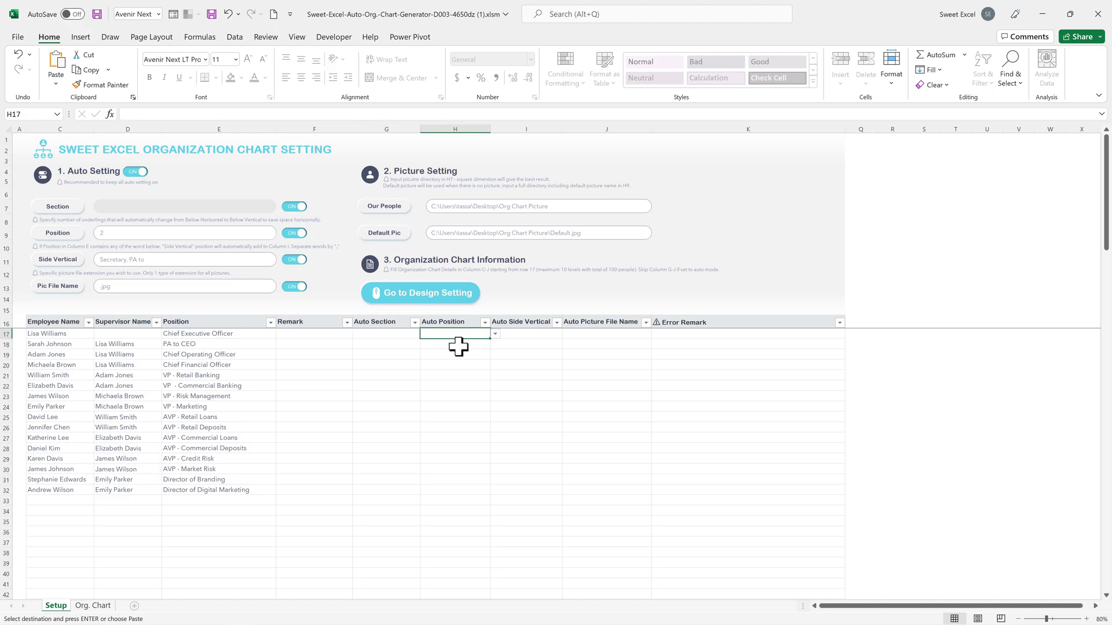
pyautogui.click(139, 233)
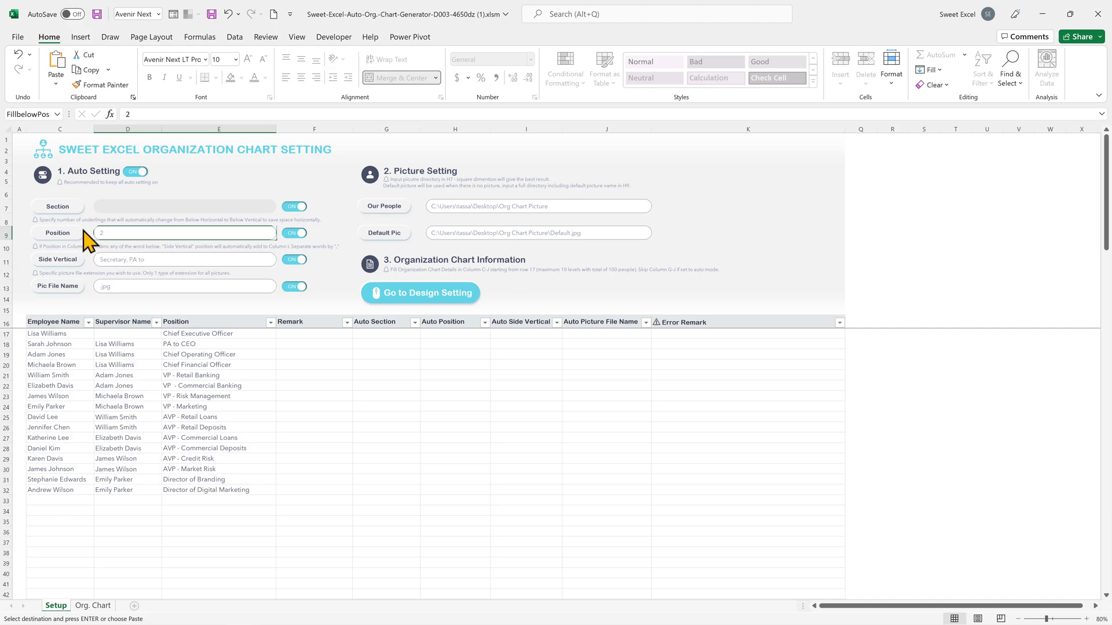
# Step: Set the Position setting to 1, review the generated Org. Chart sheet, and return to Setup
pyautogui.click(96, 607)
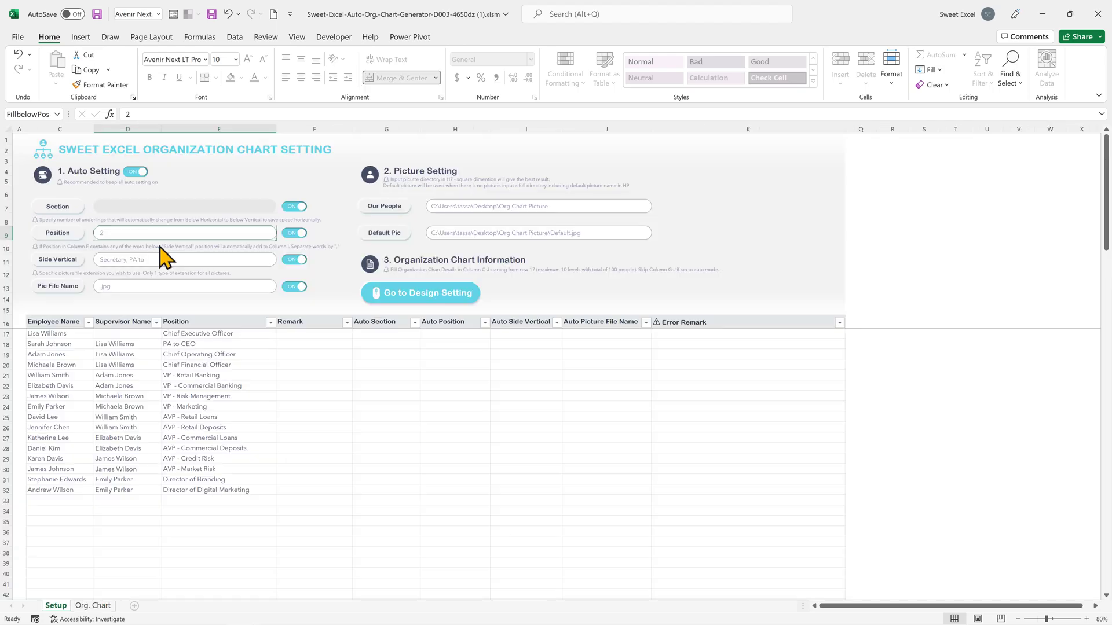
pyautogui.press('Return')
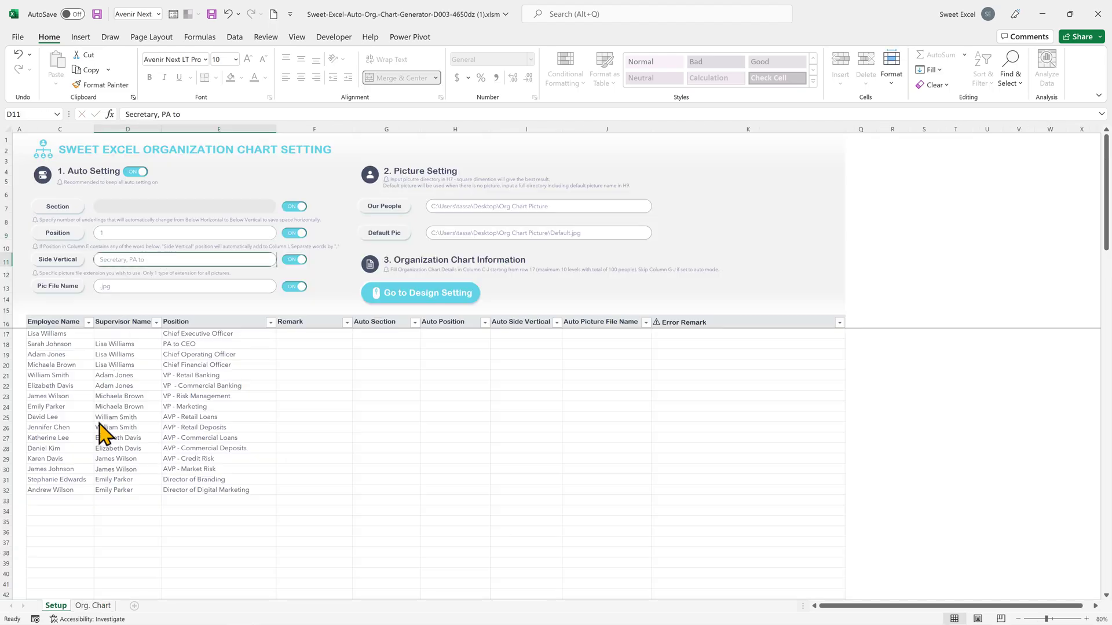
pyautogui.click(91, 607)
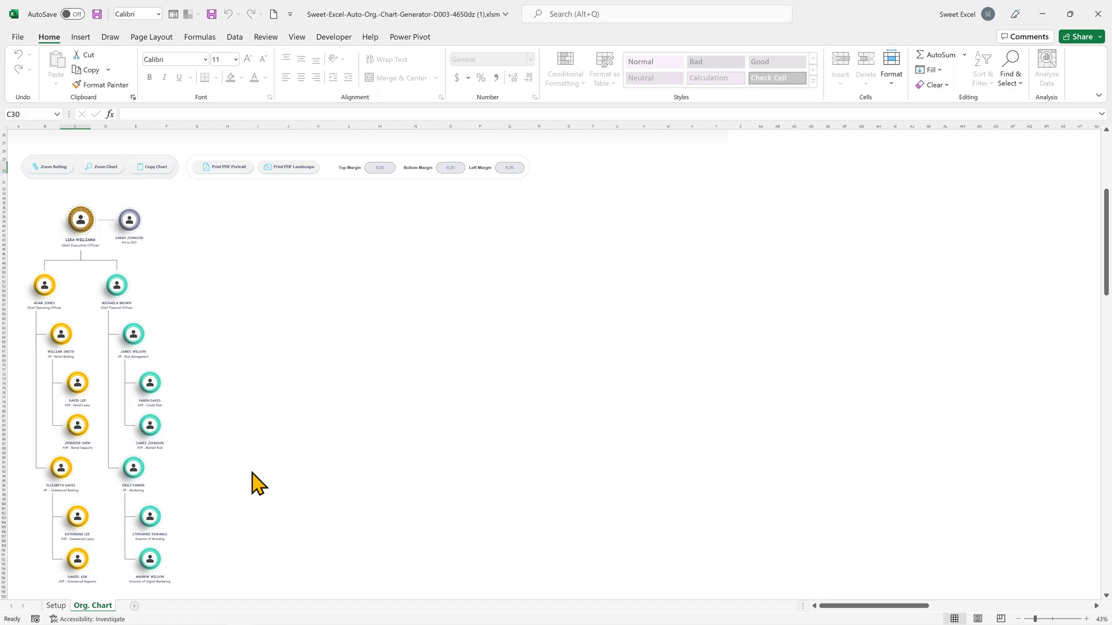
pyautogui.hotkey('ctrl', 'pageup')
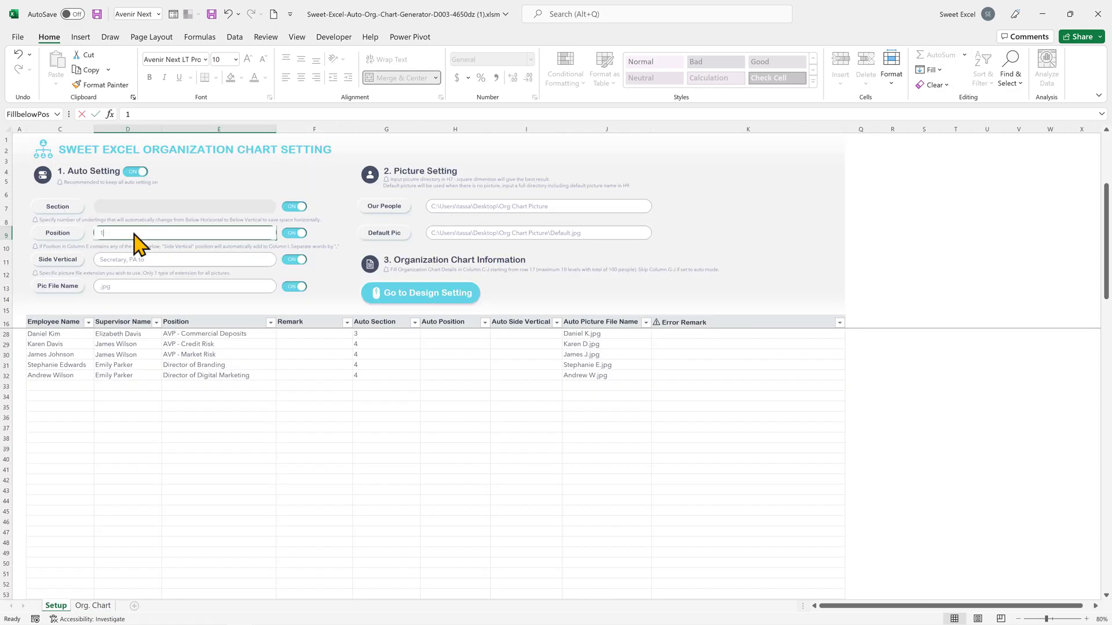
# Step: Set Position to 2, check the chart, then select the PA to CEO position on Setup
pyautogui.press('BackSpace')
pyautogui.write('2')
pyautogui.click(174, 260)
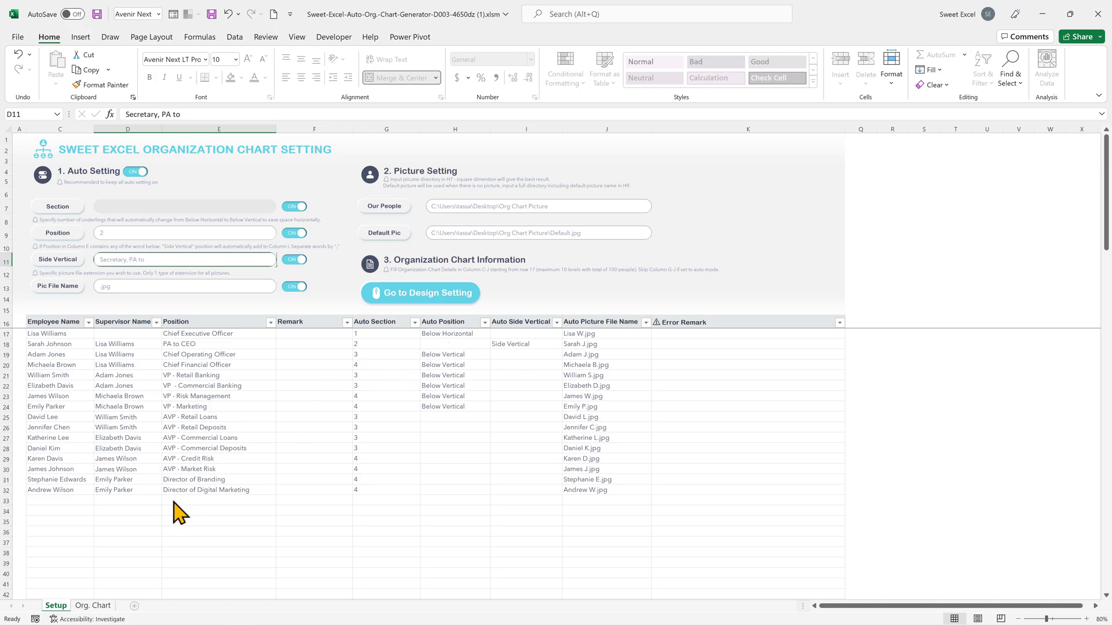
pyautogui.click(97, 608)
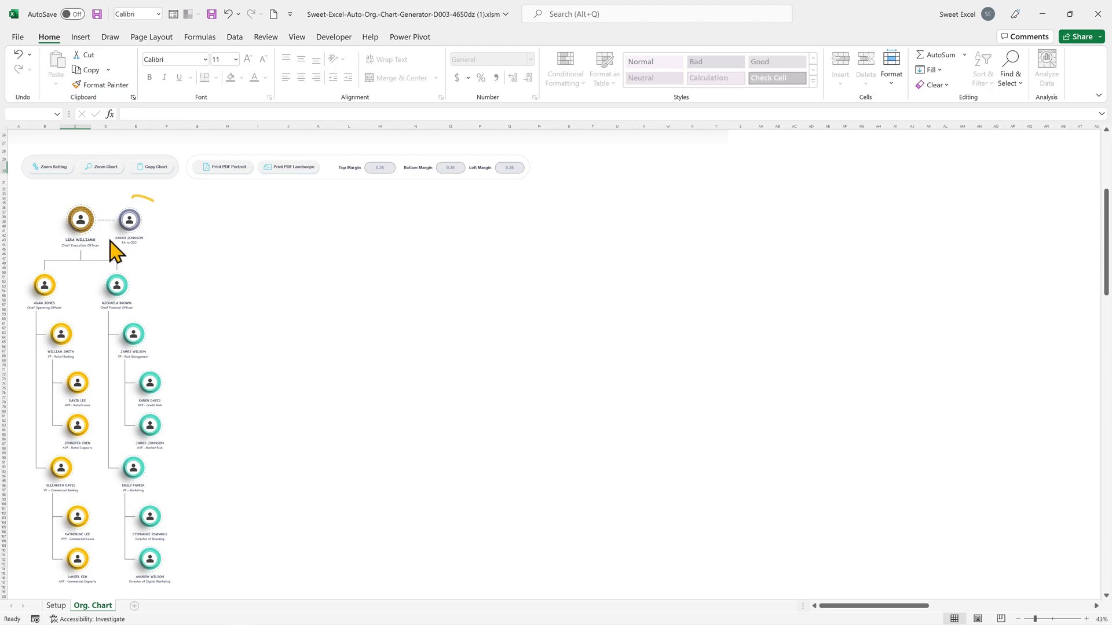
pyautogui.click(52, 609)
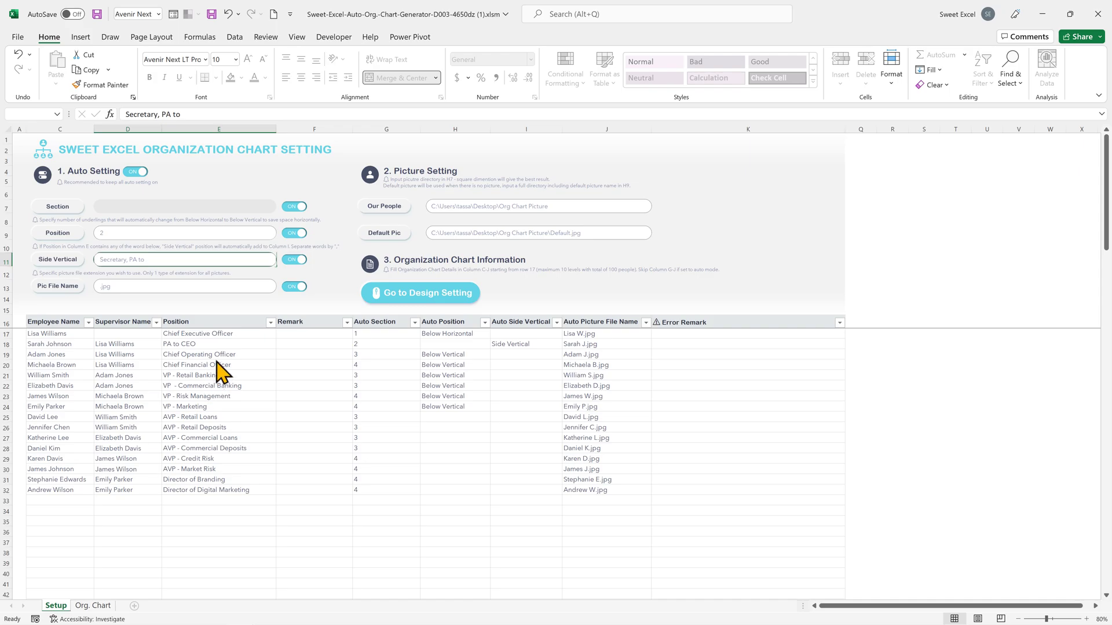
pyautogui.click(182, 346)
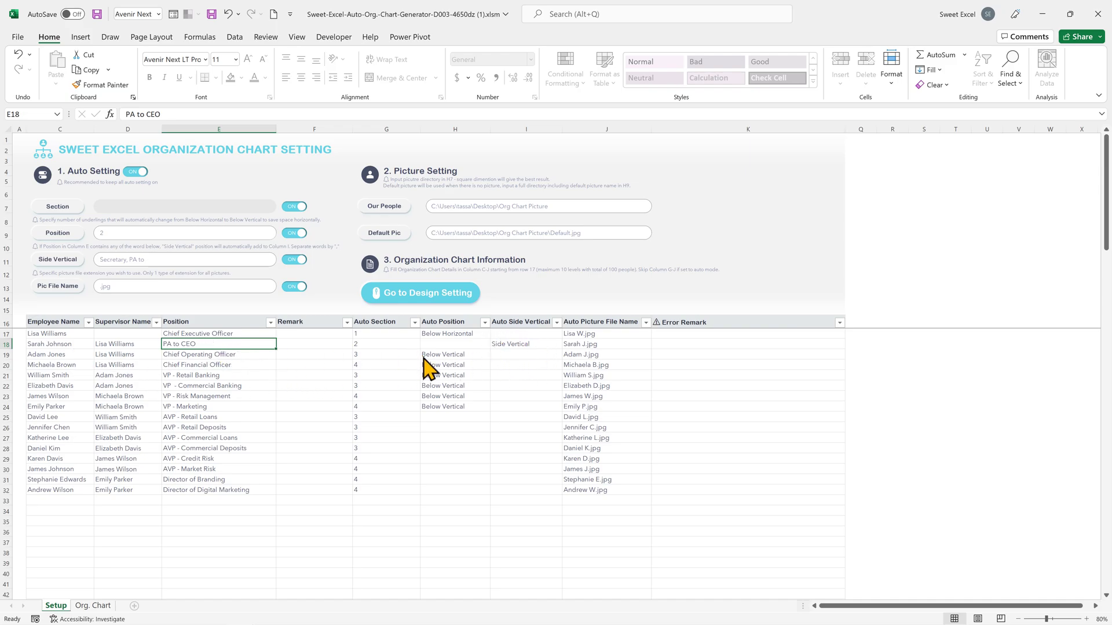
pyautogui.press('Up')
pyautogui.press('Up')
pyautogui.press('Up')
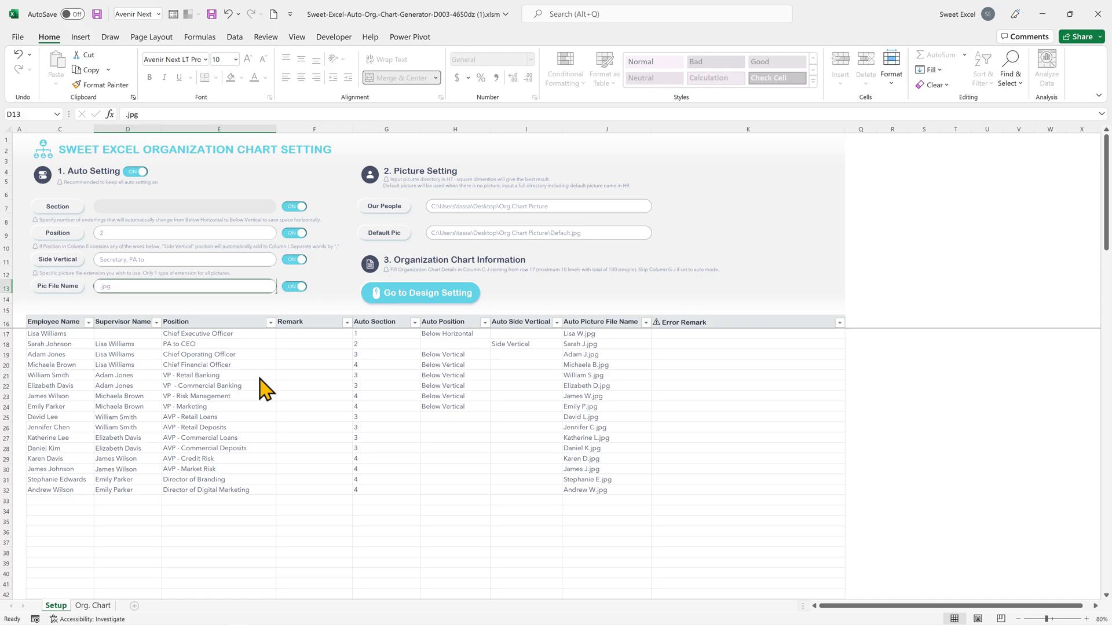
pyautogui.click(631, 333)
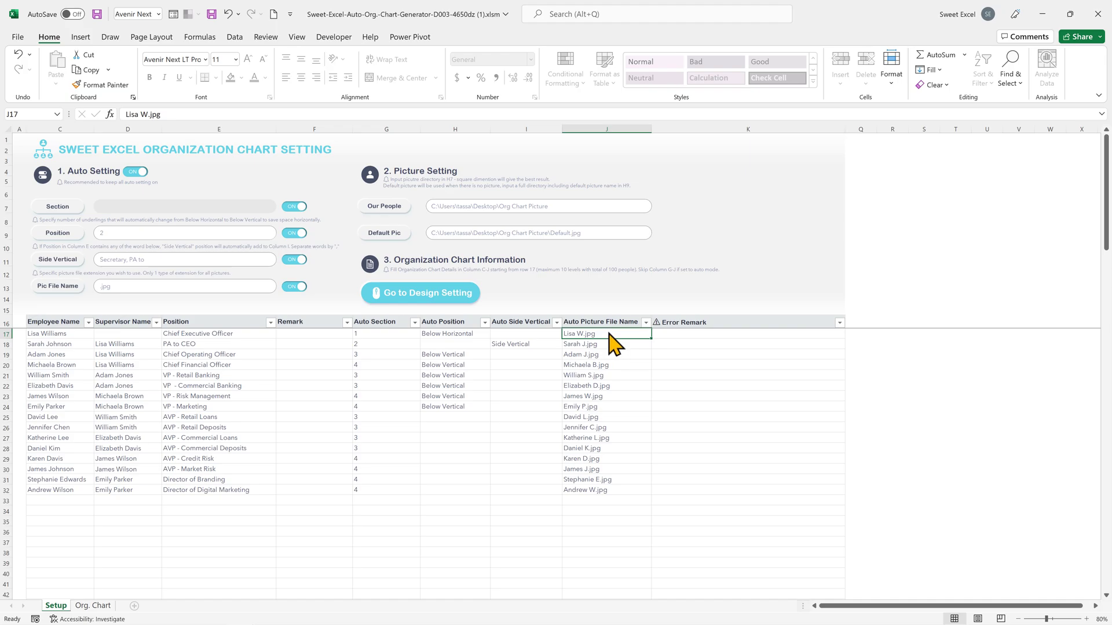
pyautogui.hotkey('shift', 'Tab')
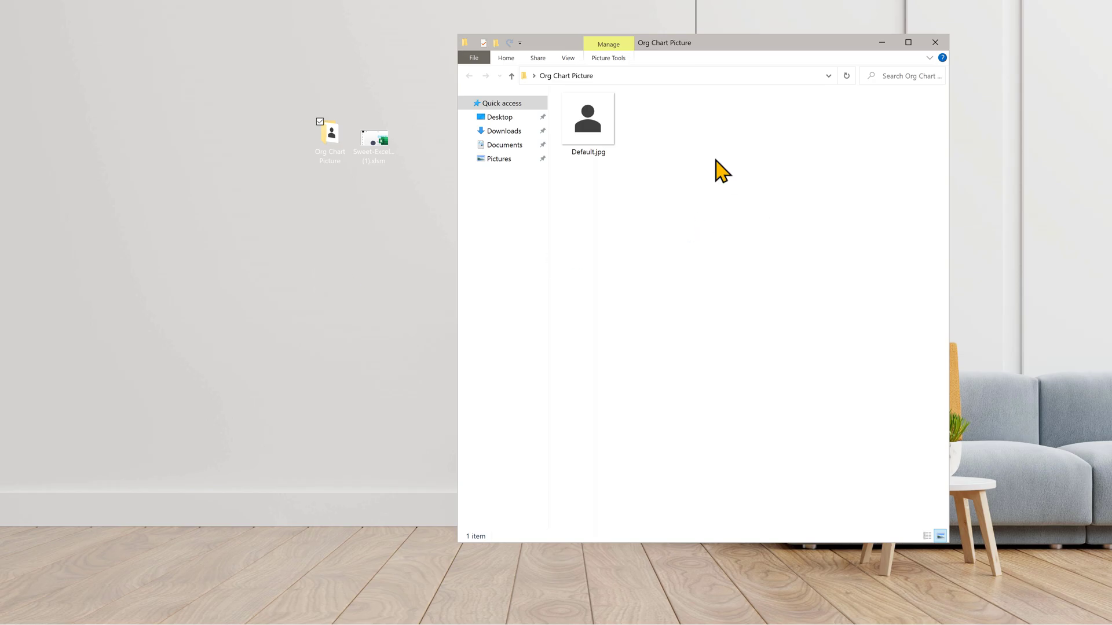
# Step: Paste the employee photo files into the Org Chart Picture folder
pyautogui.rightClick(714, 159)
pyautogui.click(642, 240)
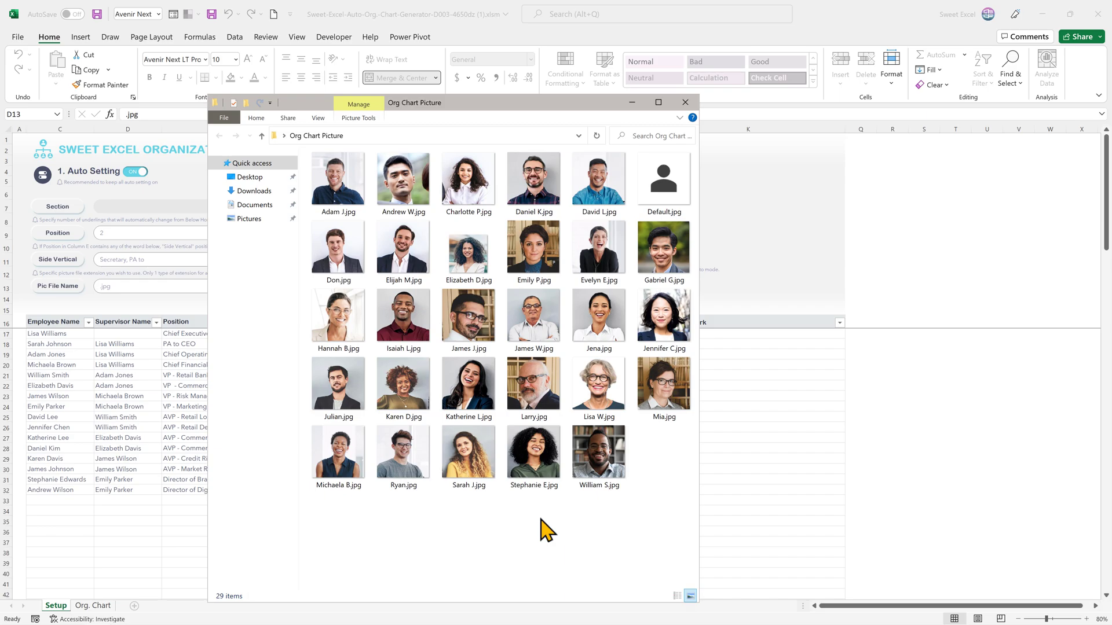
# Step: On the Org. Chart sheet, change the preset design from Style 6 to Style 8
pyautogui.click(444, 335)
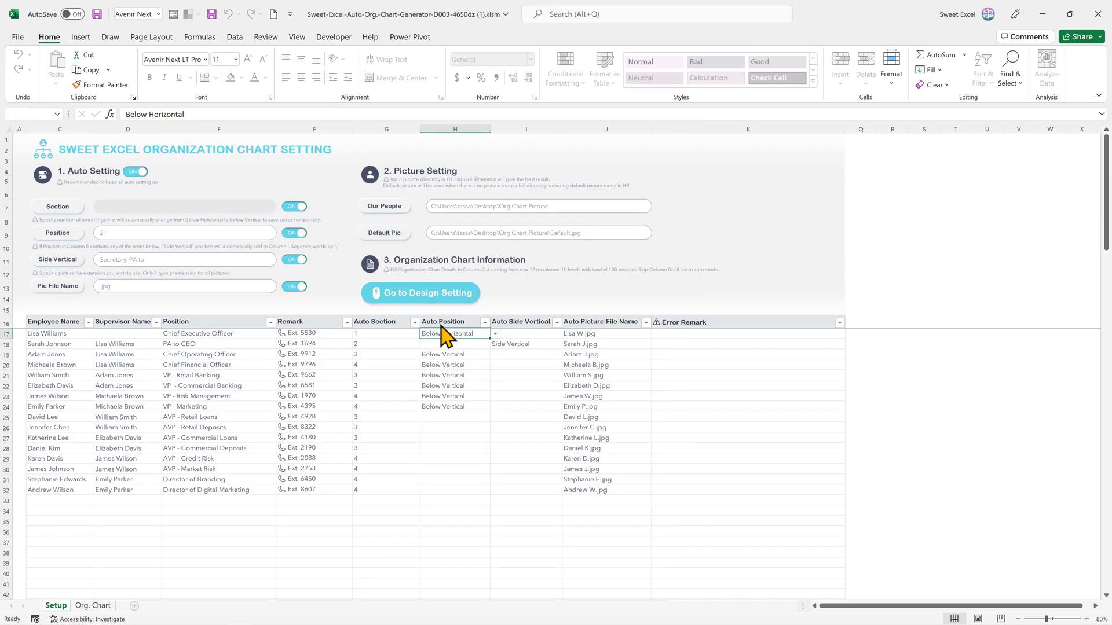
pyautogui.click(425, 296)
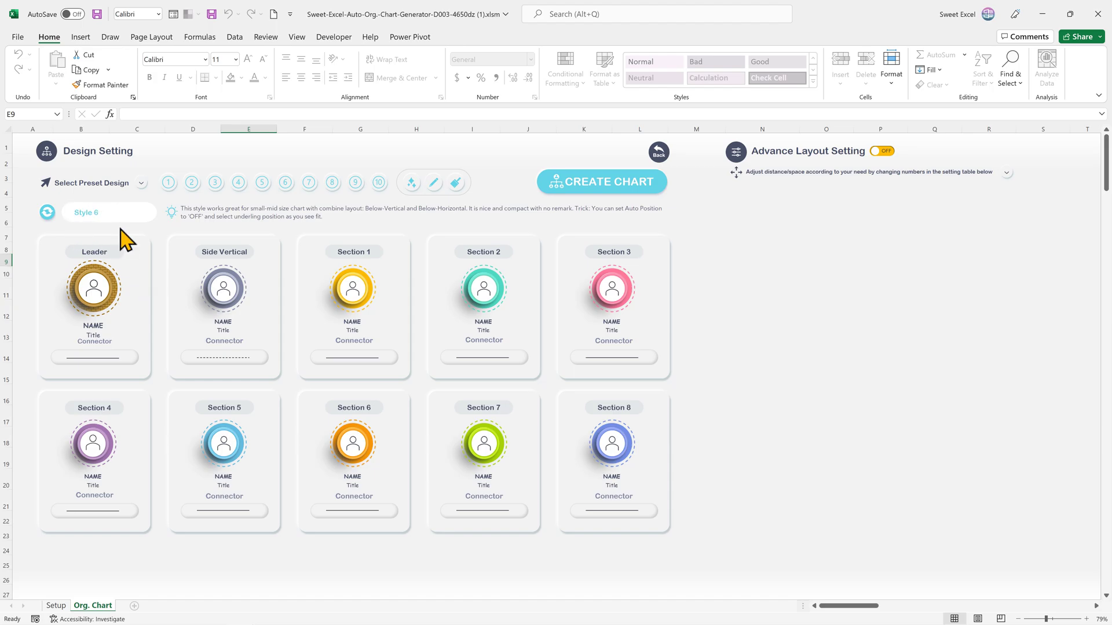
pyautogui.click(331, 183)
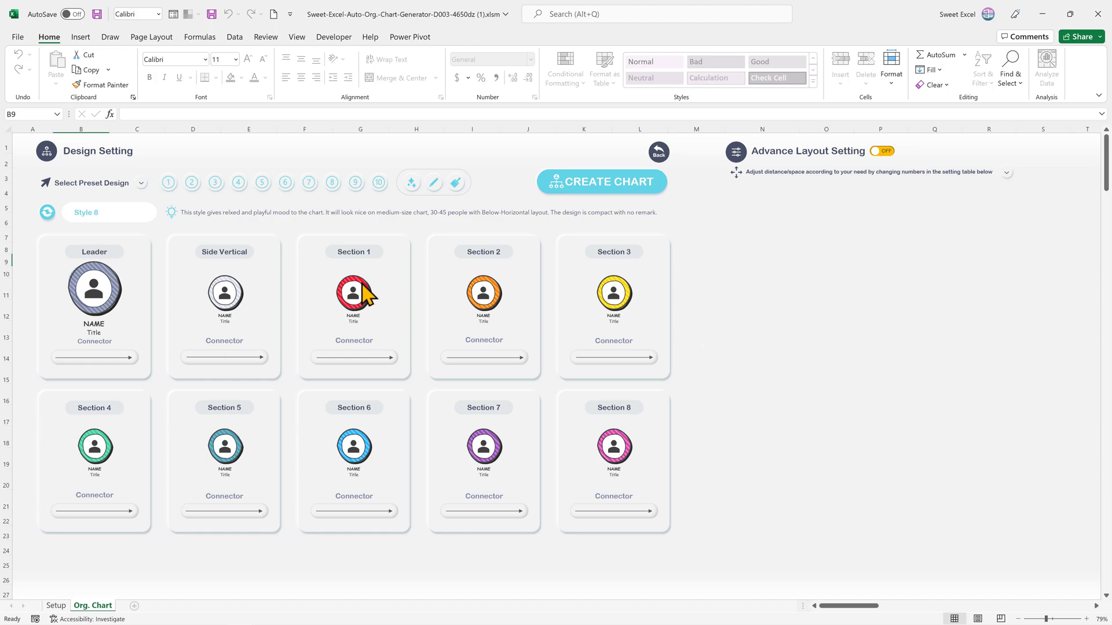
# Step: Show Format Shape settings for the red circle in the Section 1 sample card
pyautogui.click(366, 294)
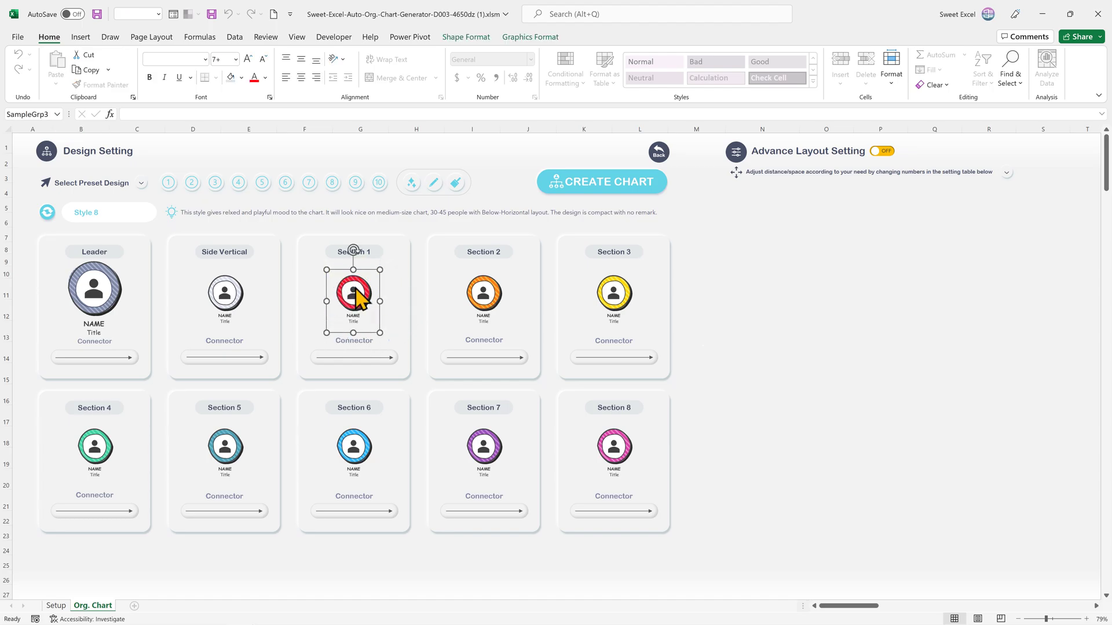
pyautogui.click(352, 292)
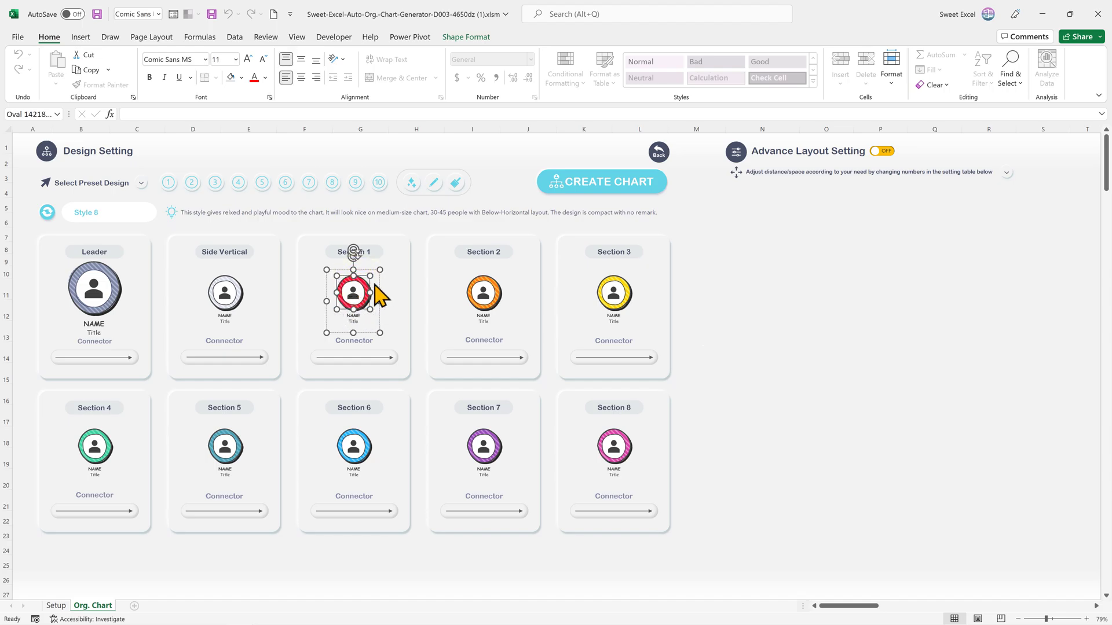
pyautogui.rightClick(354, 291)
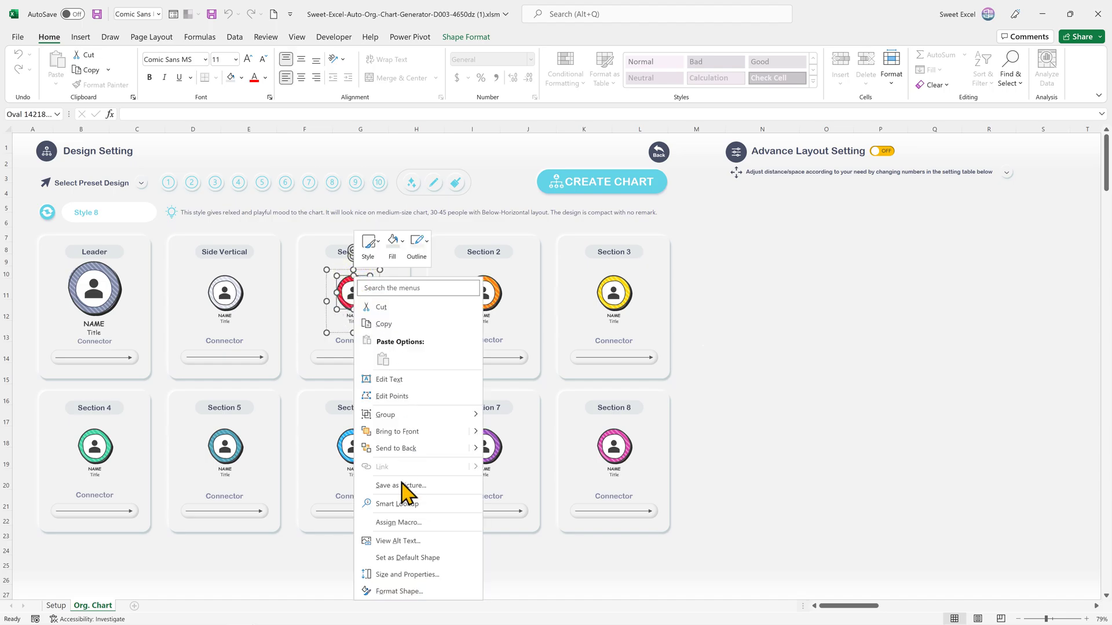
pyautogui.click(400, 591)
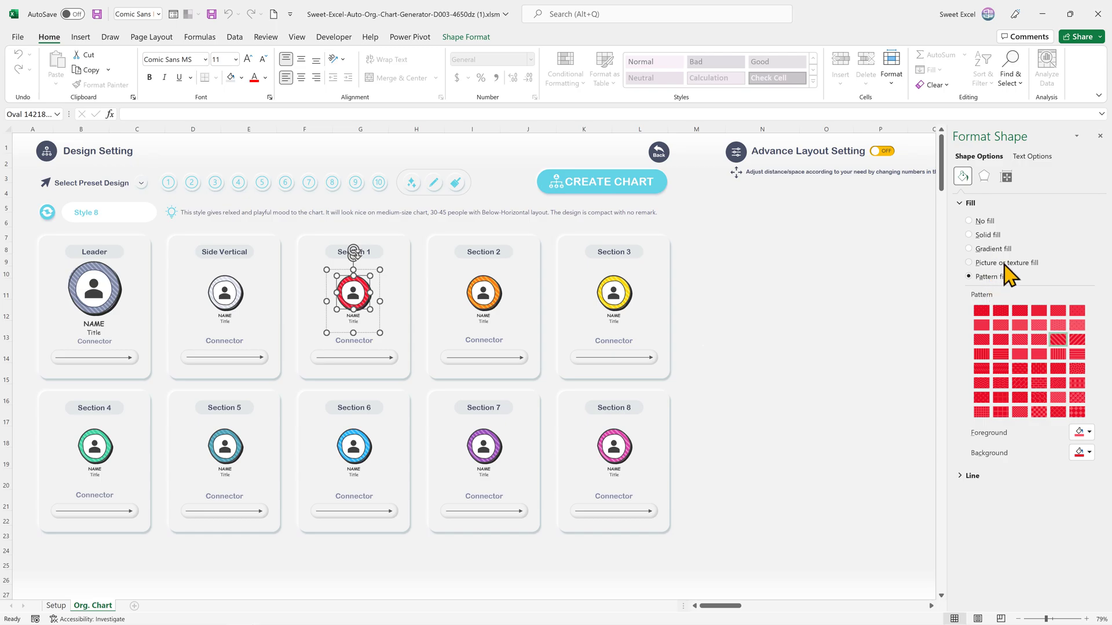
# Step: Review line colour options for Section 1's name label and connector line
pyautogui.click(356, 319)
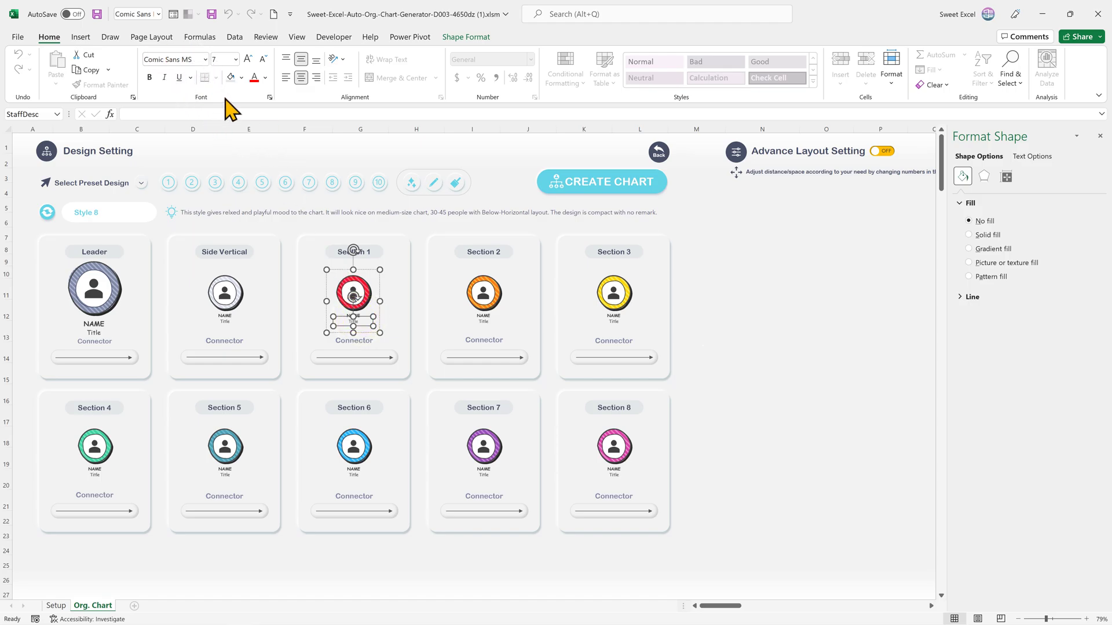
pyautogui.click(366, 359)
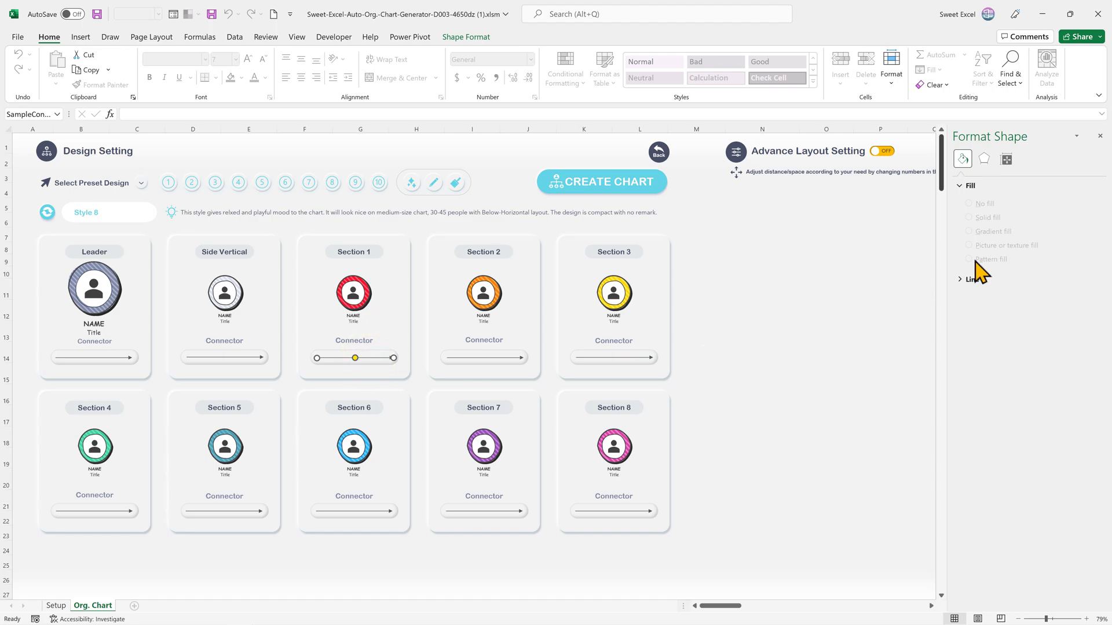
pyautogui.click(966, 280)
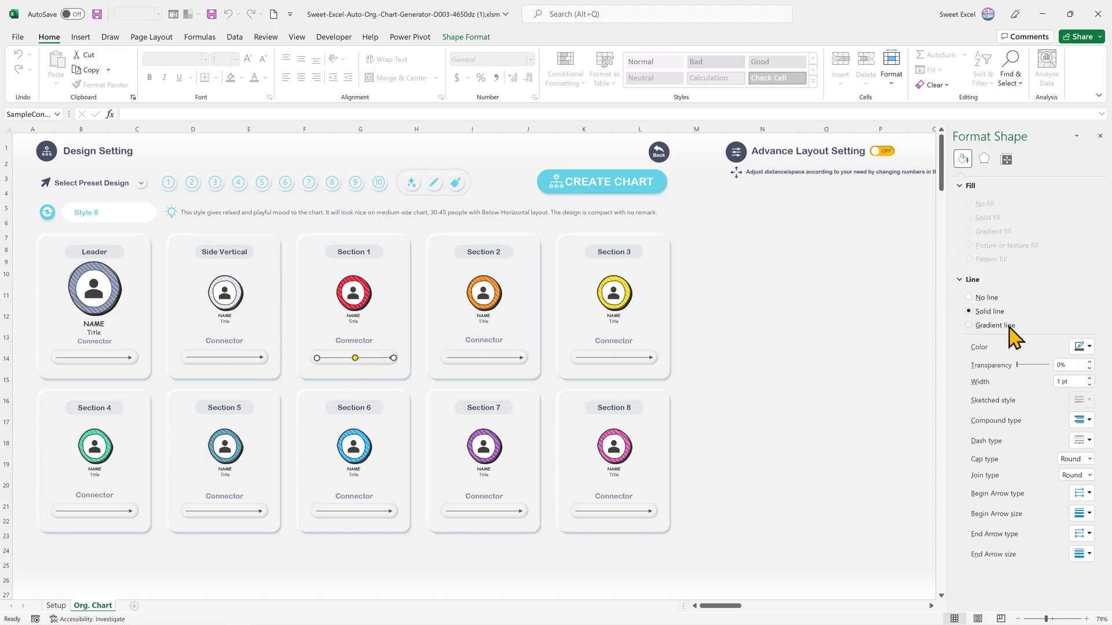
pyautogui.click(1083, 347)
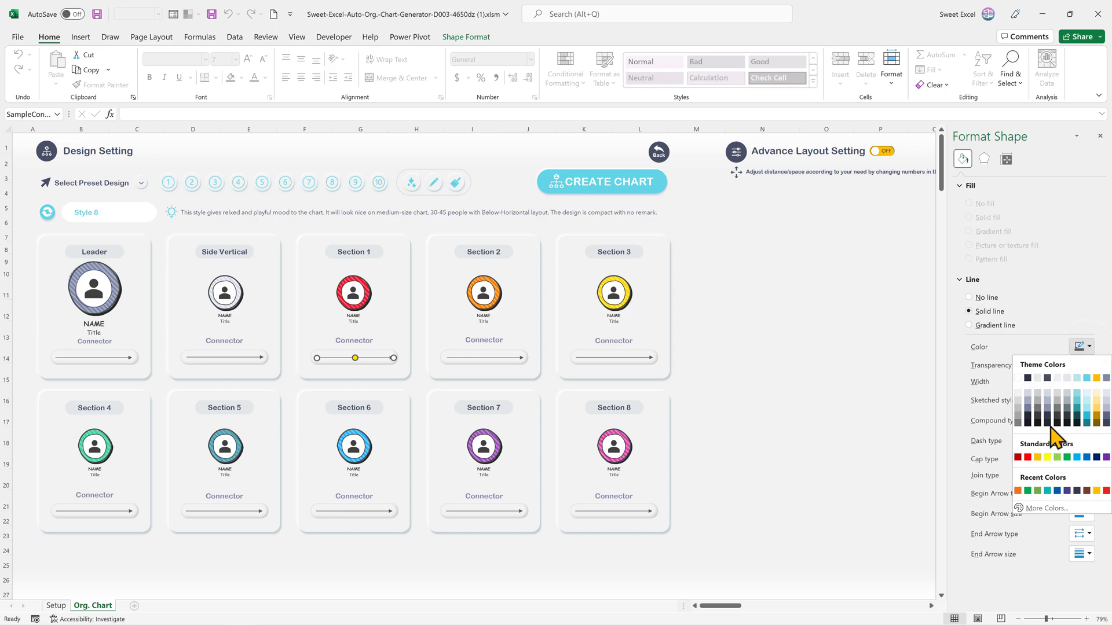
pyautogui.click(1047, 307)
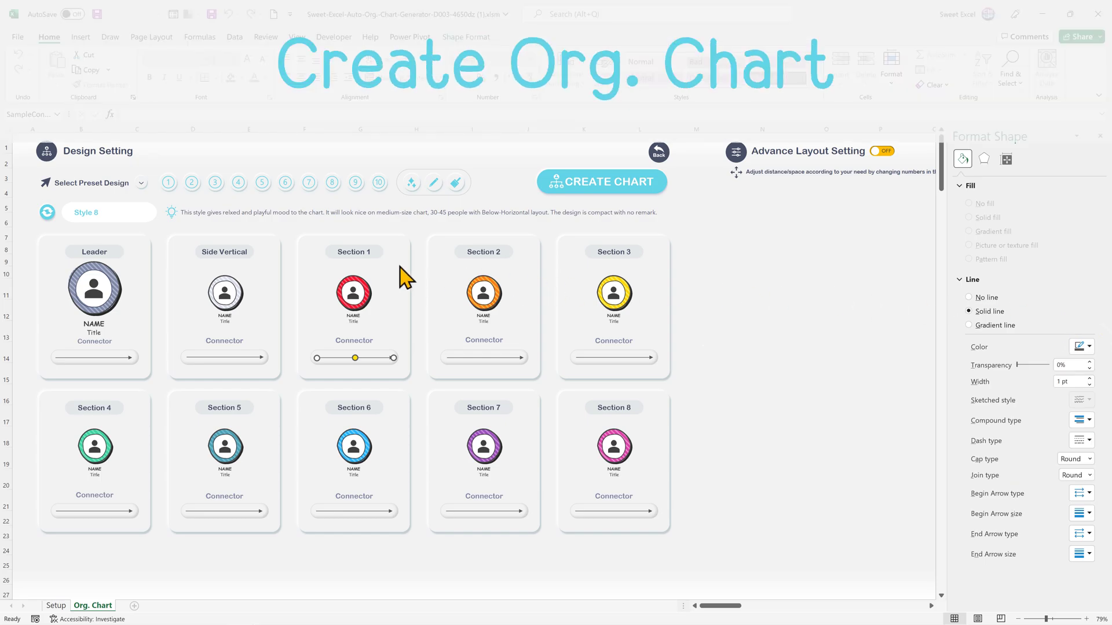
# Step: Create the Style 8 chart with photos and print it as a landscape PDF
pyautogui.click(597, 195)
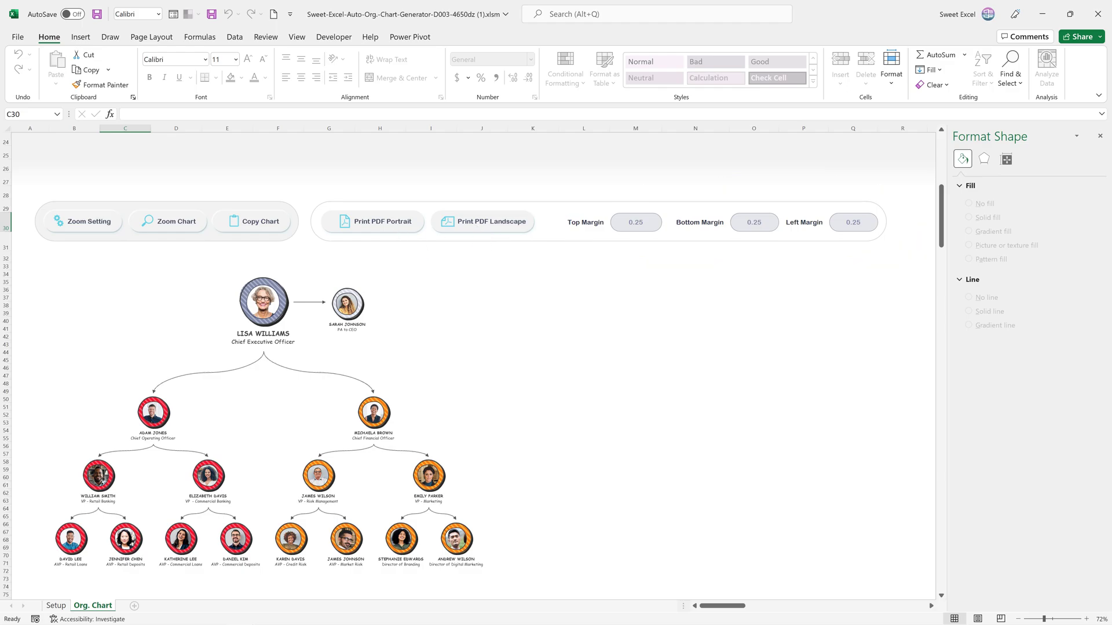
pyautogui.click(492, 228)
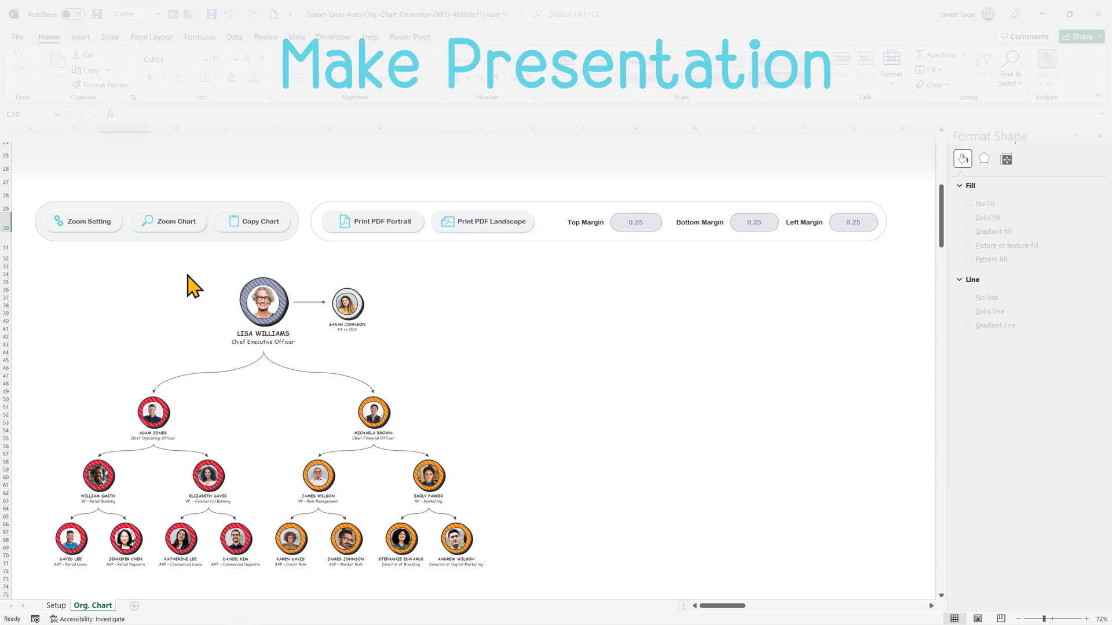
# Step: Copy the whole organization chart via Copy Chart and switch to PowerPoint
pyautogui.click(255, 224)
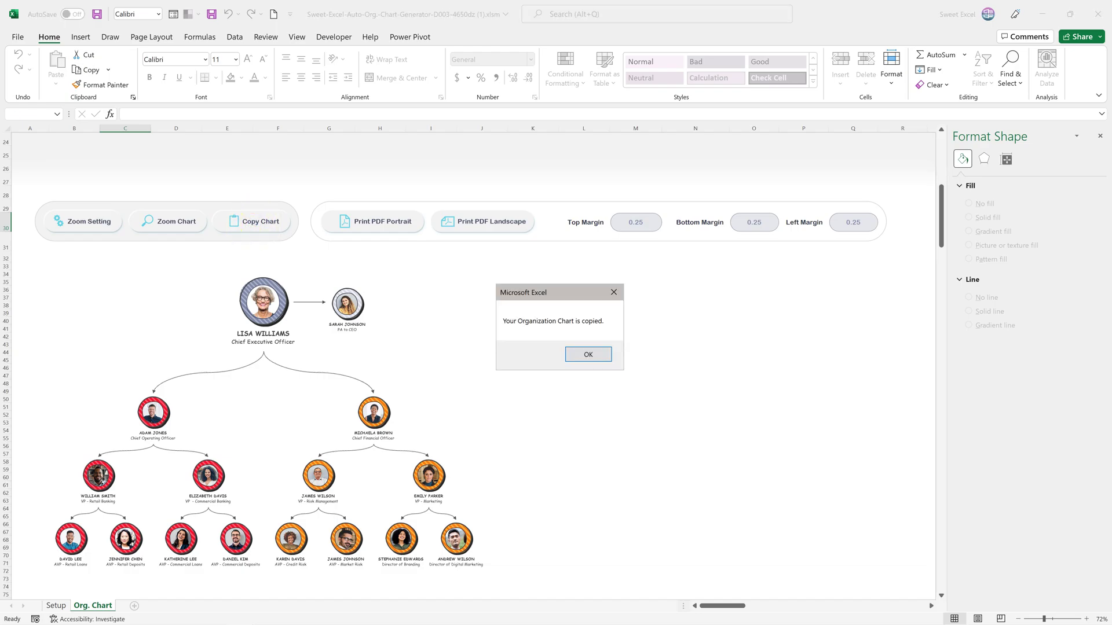
pyautogui.click(582, 356)
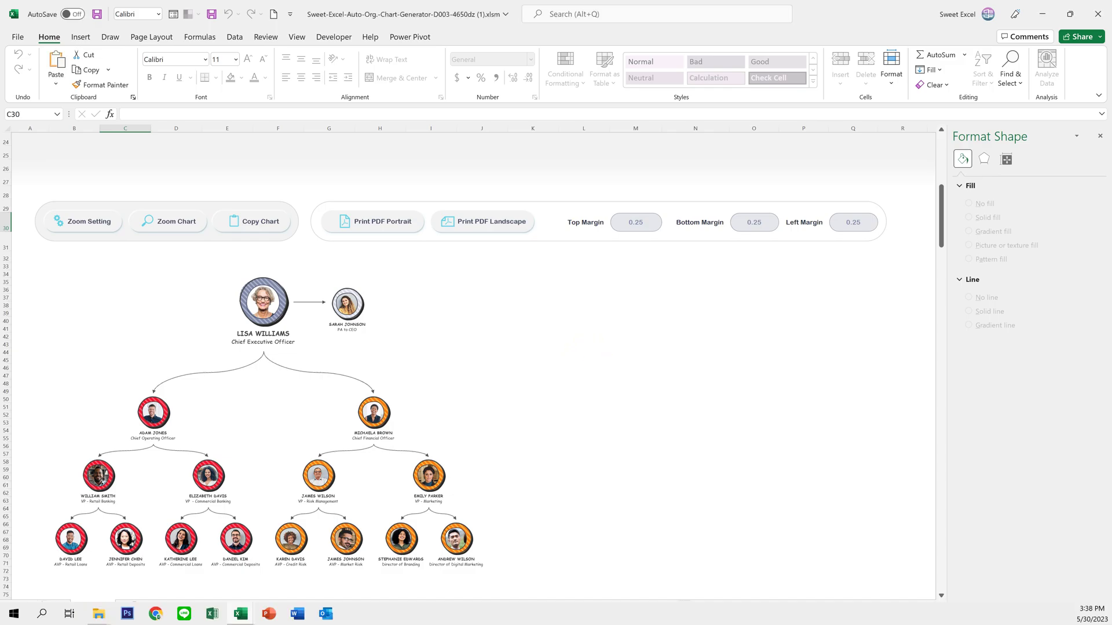
pyautogui.click(269, 615)
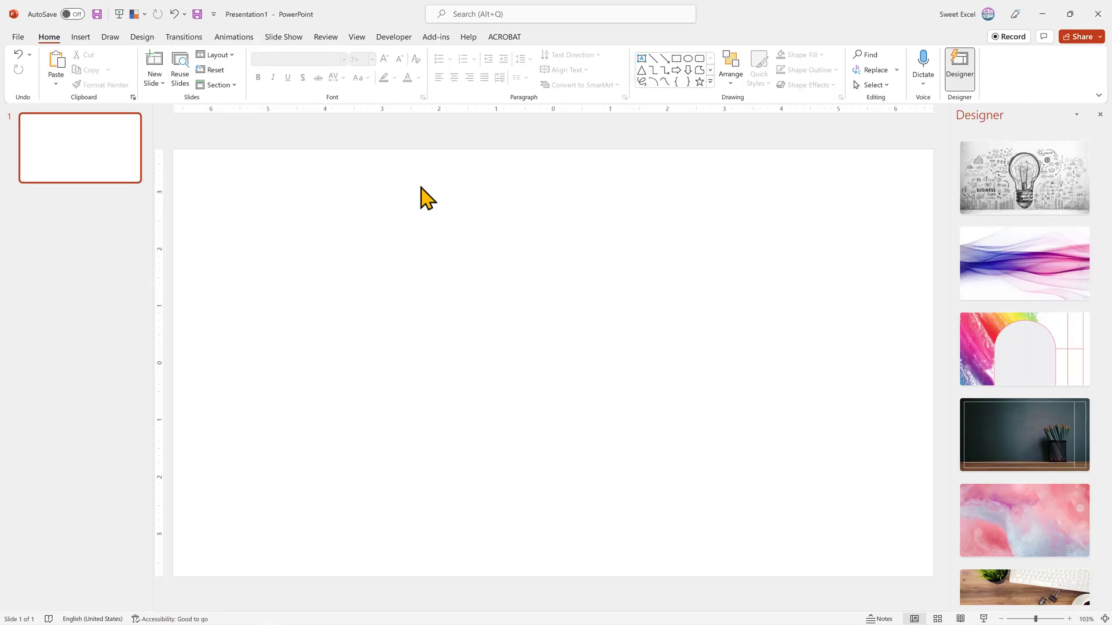
# Step: Paste the chart as a picture on slide 1 and with source formatting on new slide 2
pyautogui.rightClick(420, 188)
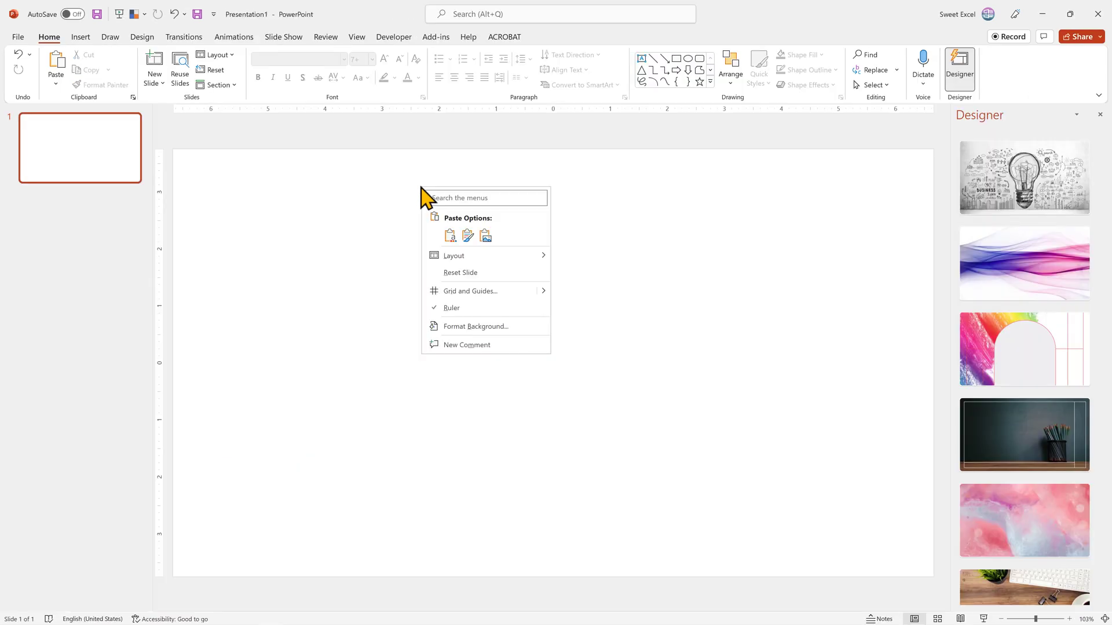
pyautogui.click(485, 236)
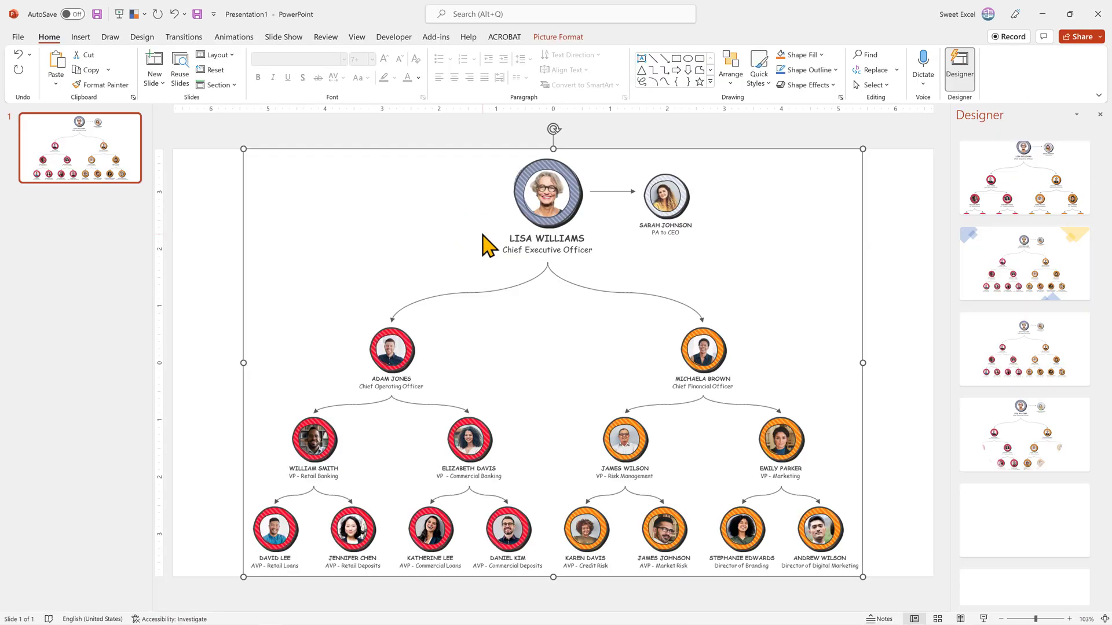
pyautogui.hotkey('ctrl', 'm')
pyautogui.rightClick(424, 194)
pyautogui.click(467, 243)
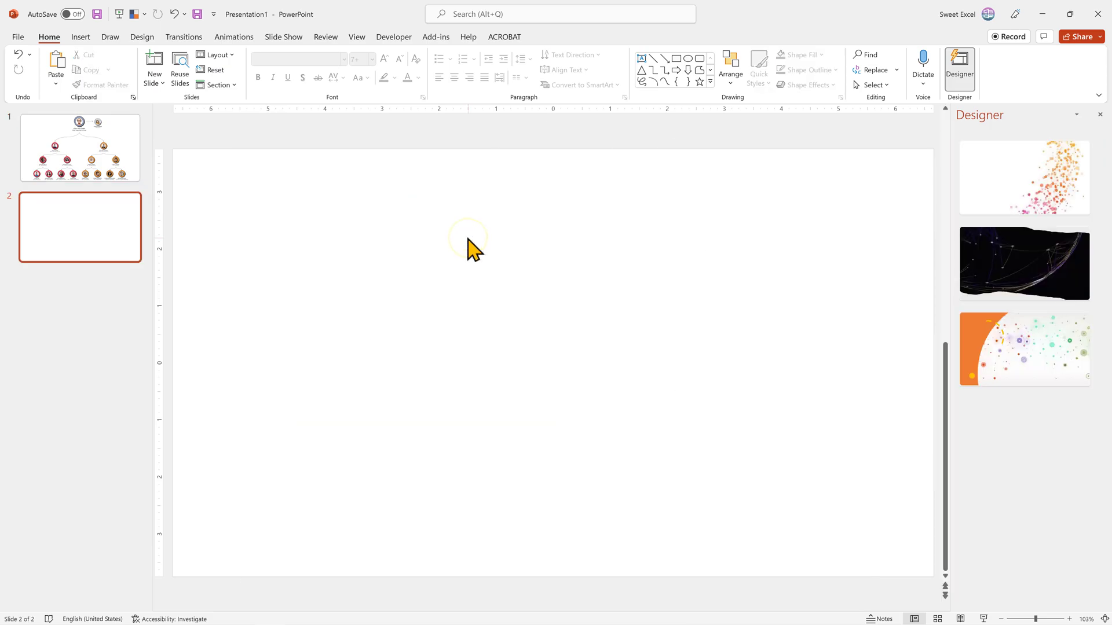
pyautogui.press('Escape')
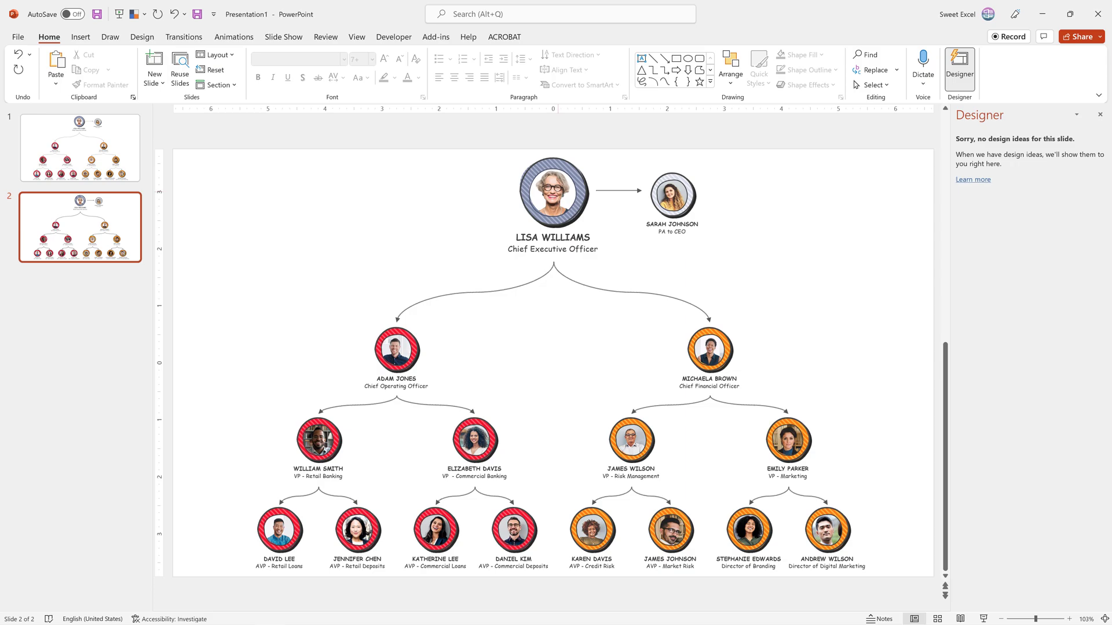
pyautogui.click(563, 204)
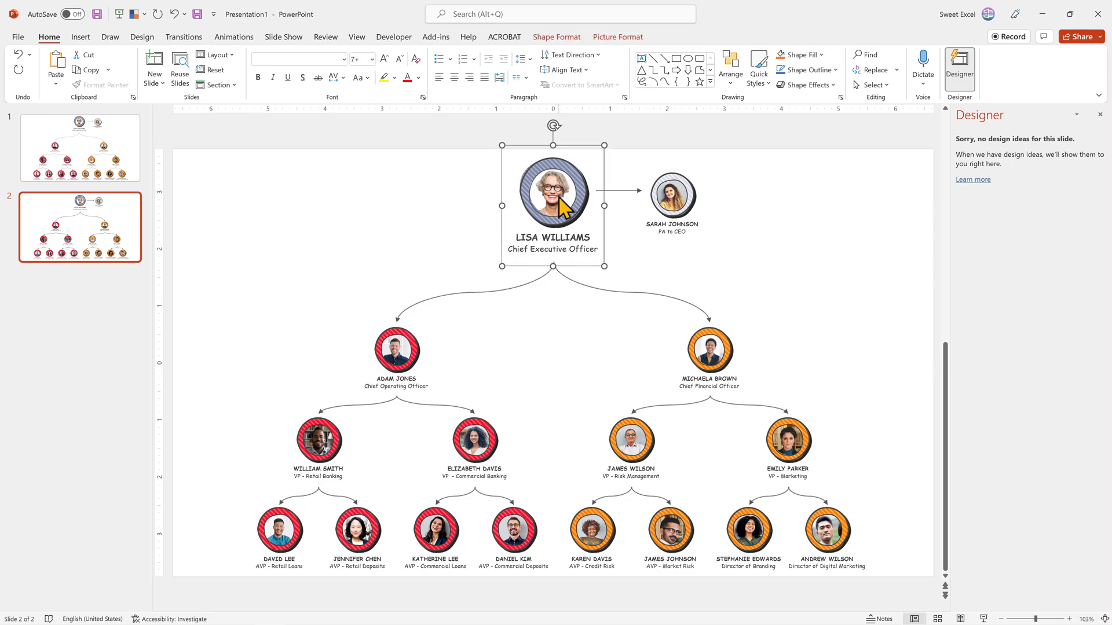
pyautogui.click(641, 203)
pyautogui.click(492, 430)
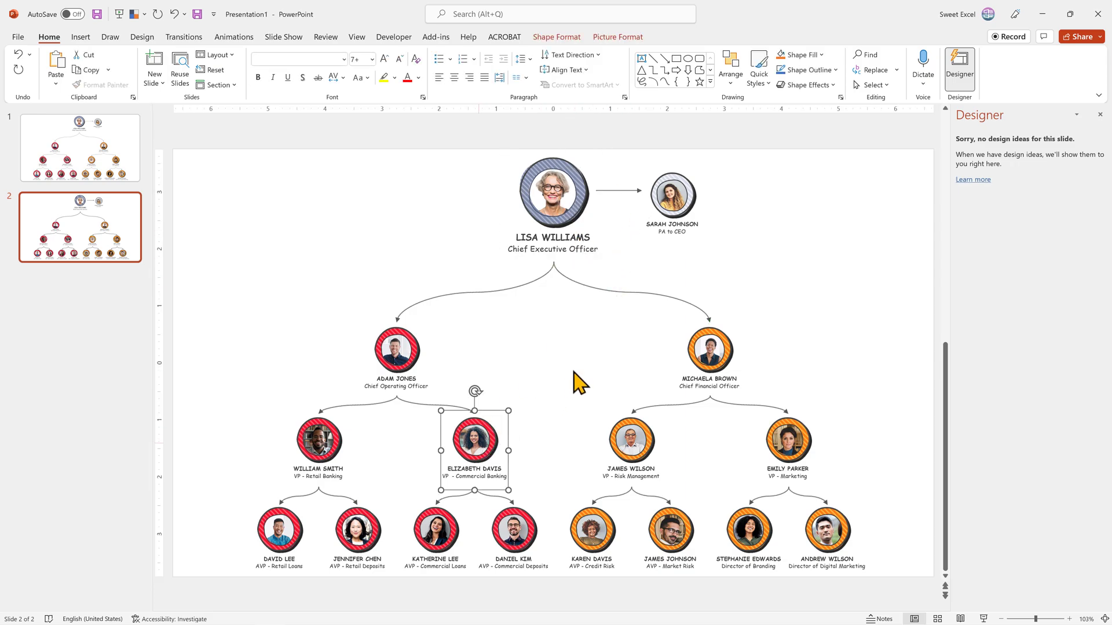